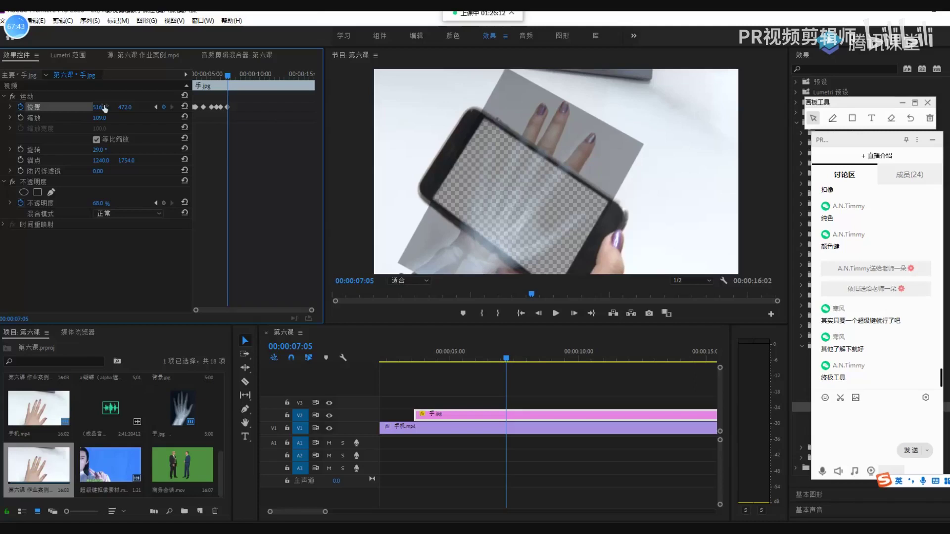
Keyframe the position of the 手.jpg X-ray image at 00:00:07:13 as 515, 493 to line it up with the hand
left_click_drag(507, 361, 514, 358)
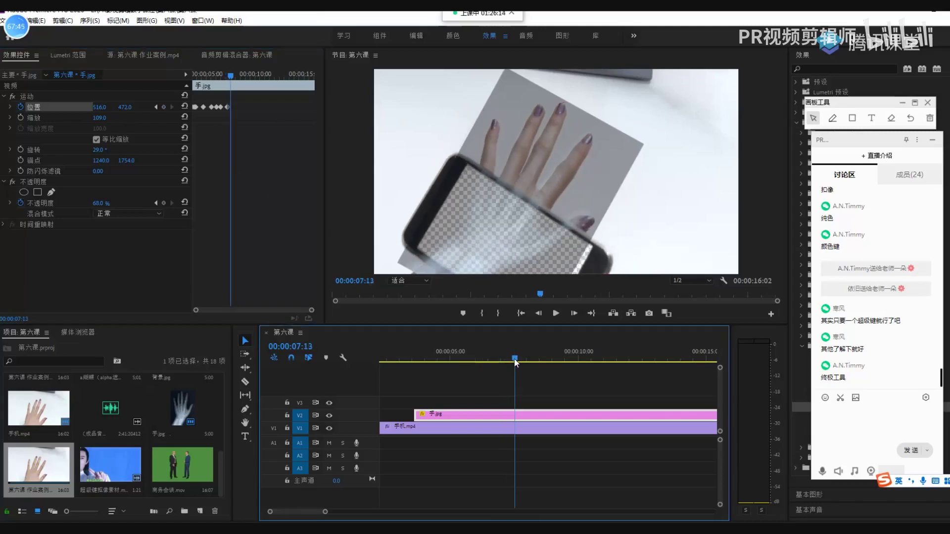
left_click(106, 118)
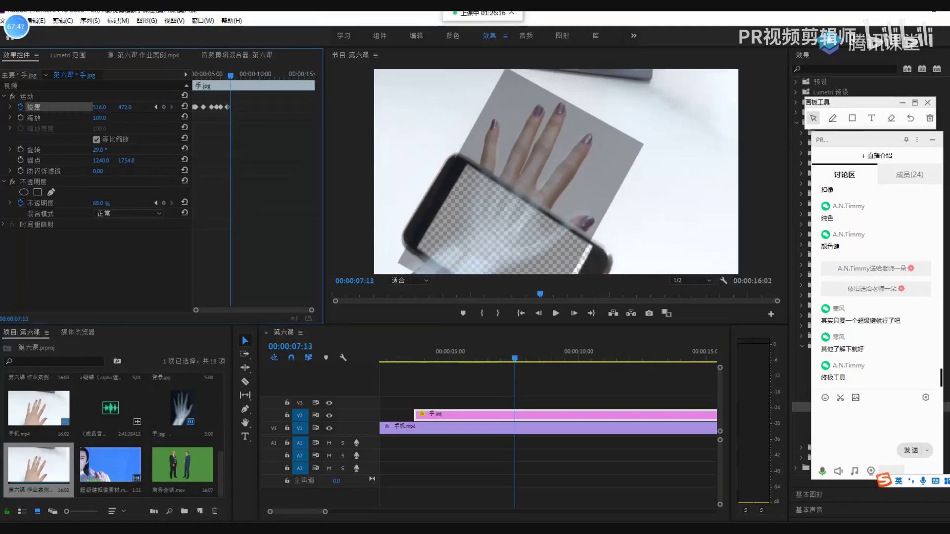
left_click_drag(100, 107, 94, 107)
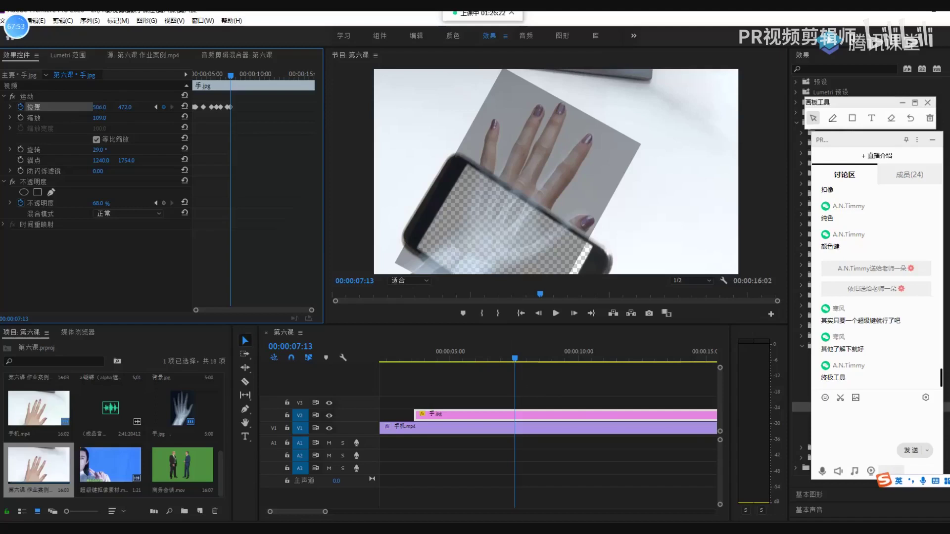
left_click_drag(99, 107, 104, 107)
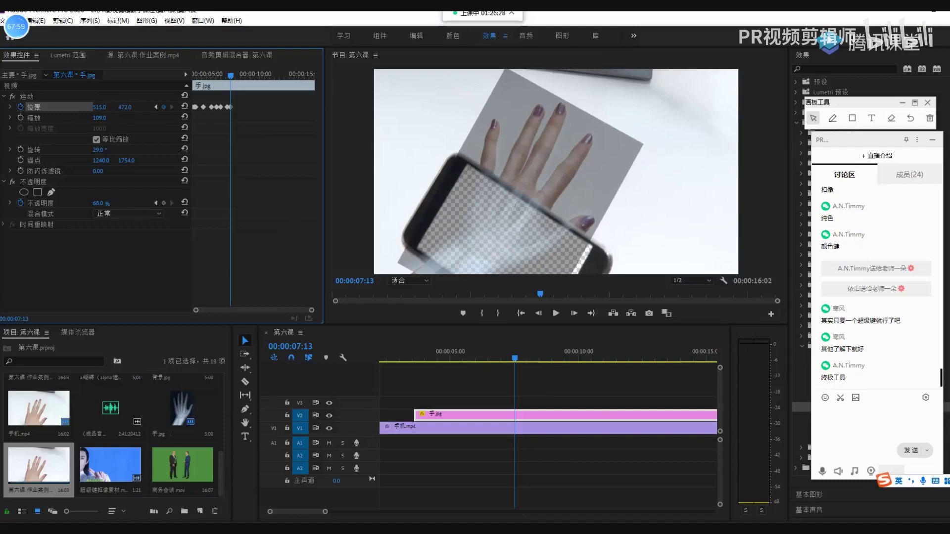
left_click_drag(124, 107, 134, 107)
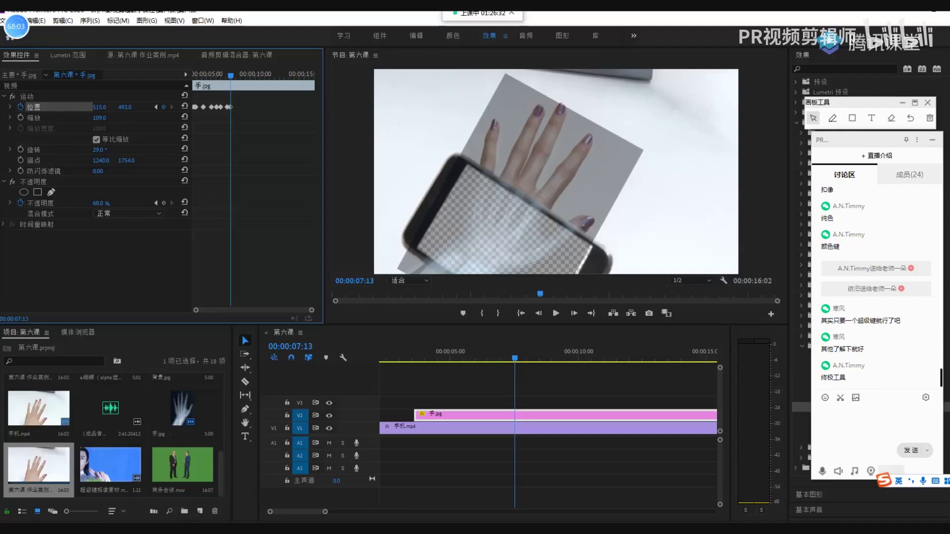
At 00:00:07:23, keyframe the X-ray image's horizontal position at 498 and set its scale to 110
left_click_drag(515, 361, 526, 364)
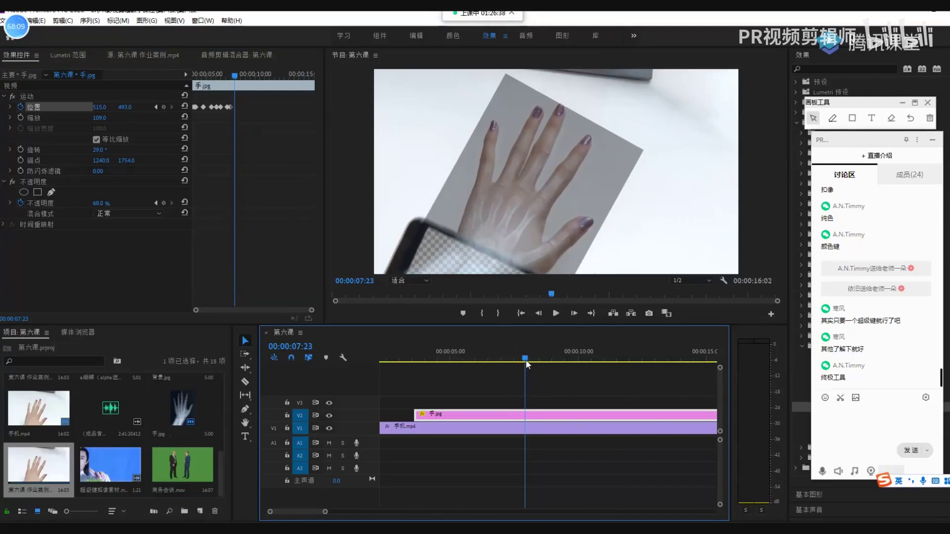
left_click(101, 107)
mouse_move(99, 107)
left_mouse_down()
mouse_move(92, 107)
mouse_move(100, 119)
left_mouse_up()
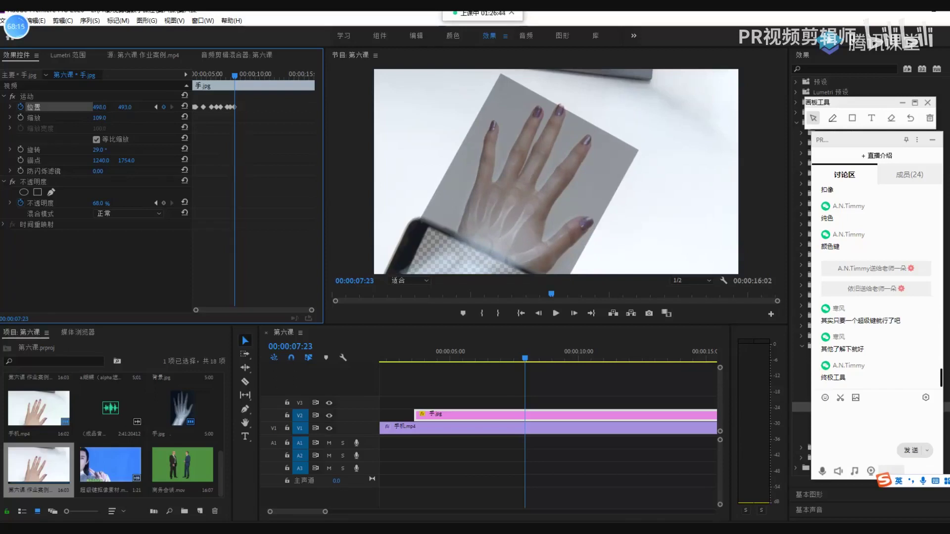
left_click(99, 118)
type("110")
left_click(144, 126)
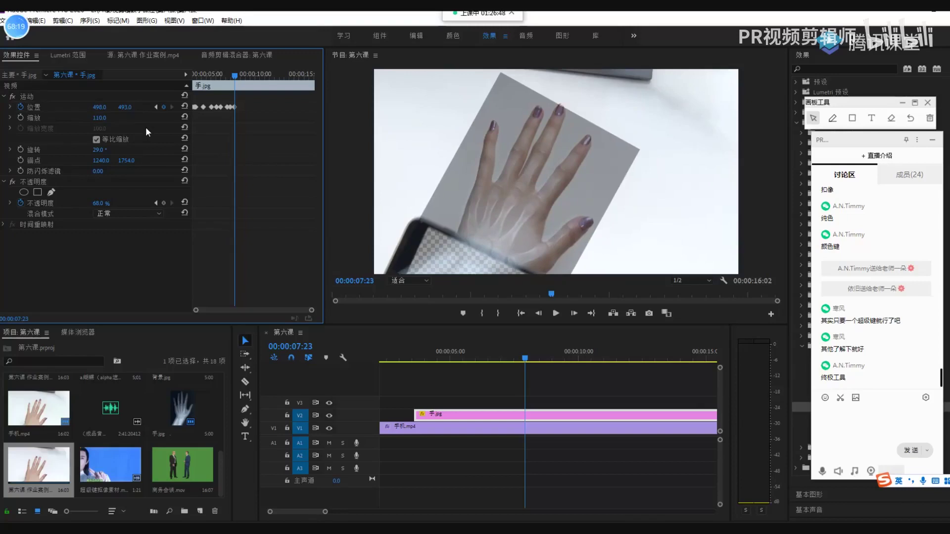
Keyframe the X-ray image's horizontal position at 489 for 00:00:08:06 and 480 for 00:00:10:09
left_click_drag(517, 359, 535, 358)
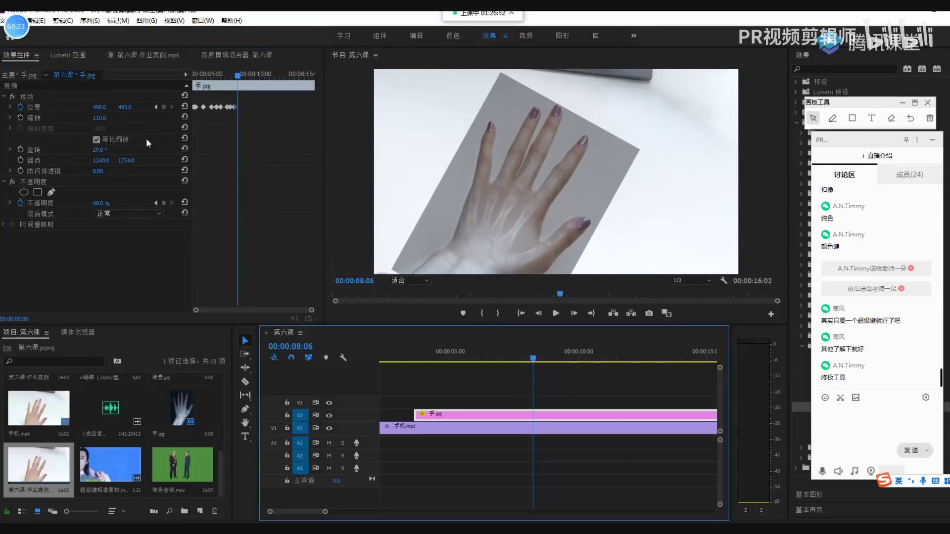
left_click_drag(99, 107, 94, 107)
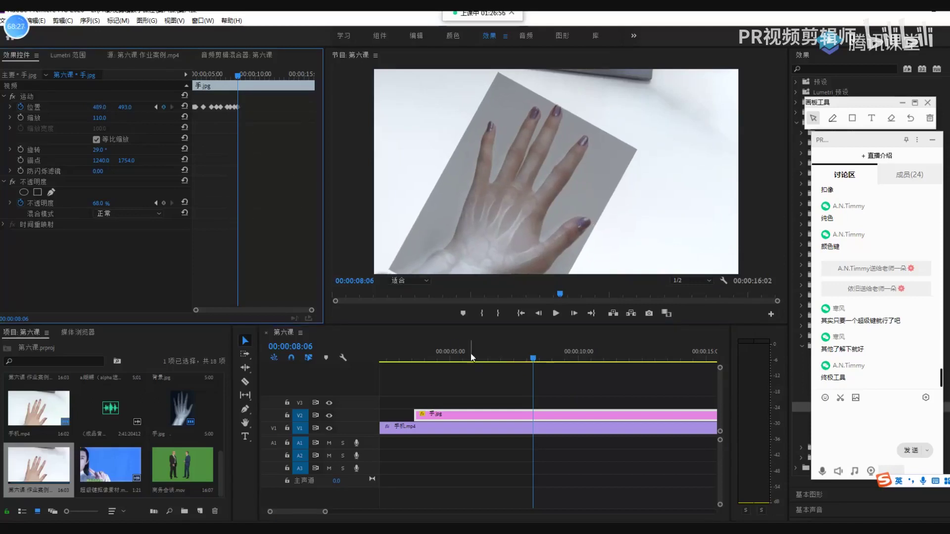
left_click_drag(537, 358, 588, 361)
left_click(117, 129)
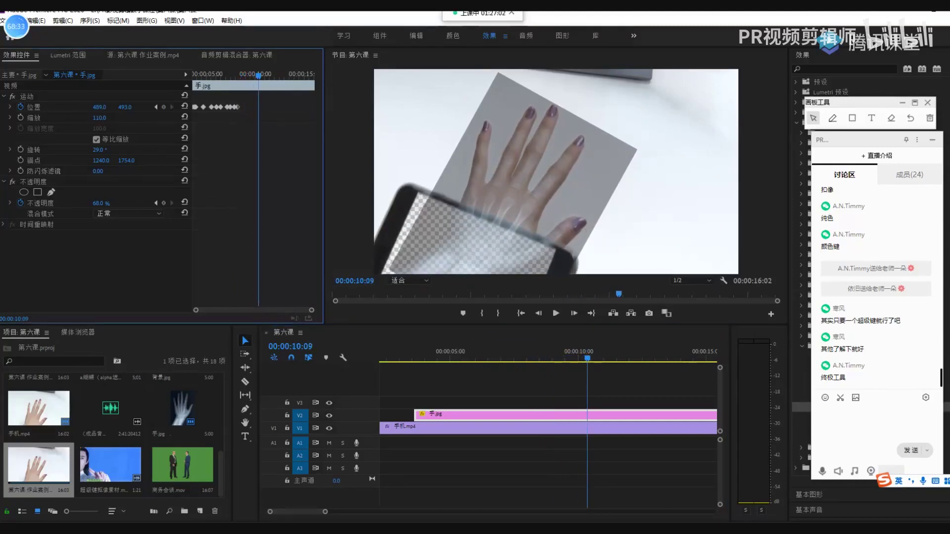
left_click_drag(99, 106, 95, 107)
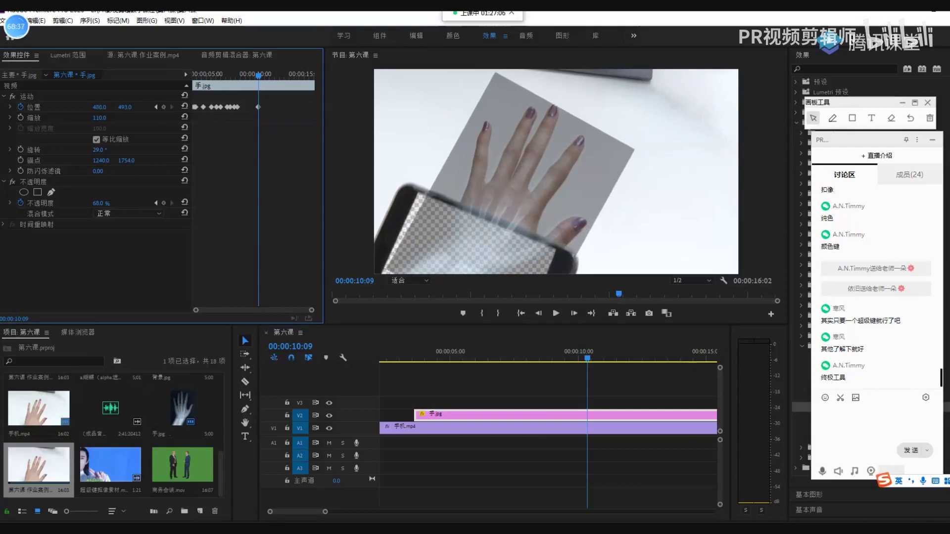
Keyframe the X-ray image's horizontal position at 464 for 00:00:10:12
left_click(591, 358)
left_click_drag(592, 360, 593, 358)
left_click(100, 108)
left_click_drag(101, 108, 92, 108)
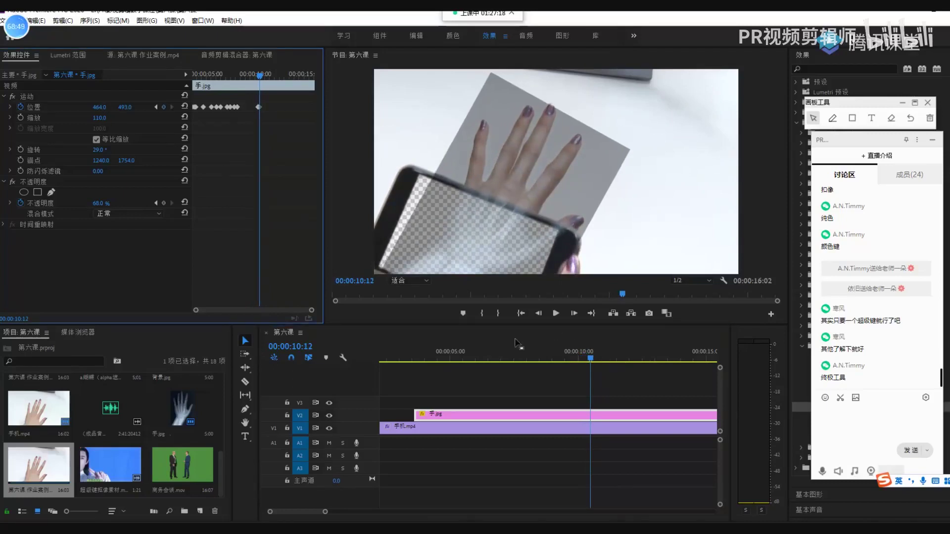
Keyframe the X-ray image's horizontal position at 444 for 00:00:10:17
left_click(594, 359)
key("Right")
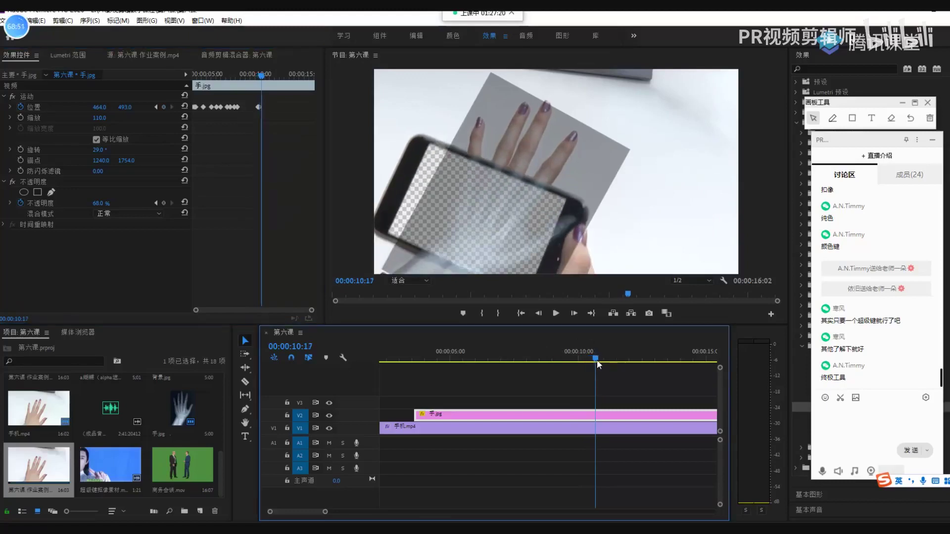
left_click(101, 107)
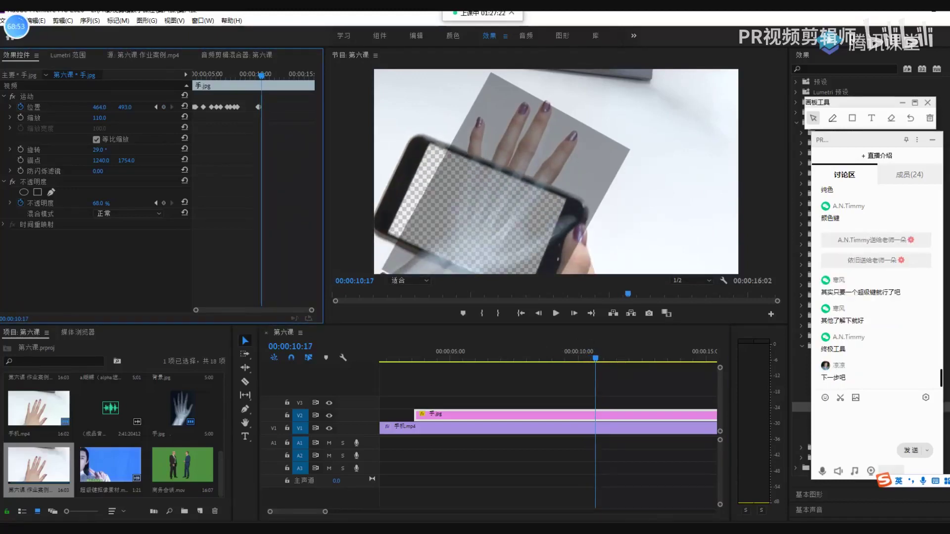
left_click_drag(99, 107, 95, 107)
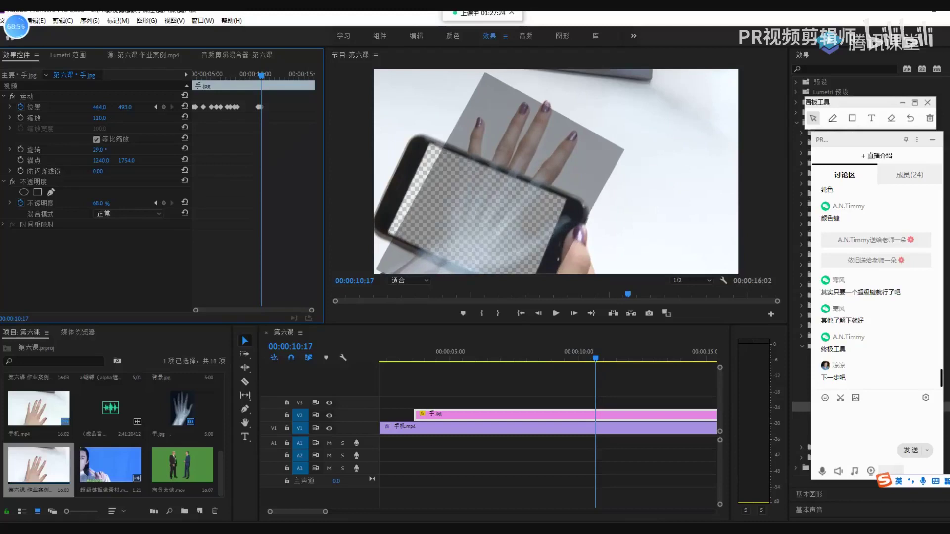
Keyframe the X-ray image's horizontal position at 432 for 00:00:11:02
left_click(600, 360)
left_click_drag(603, 361, 608, 363)
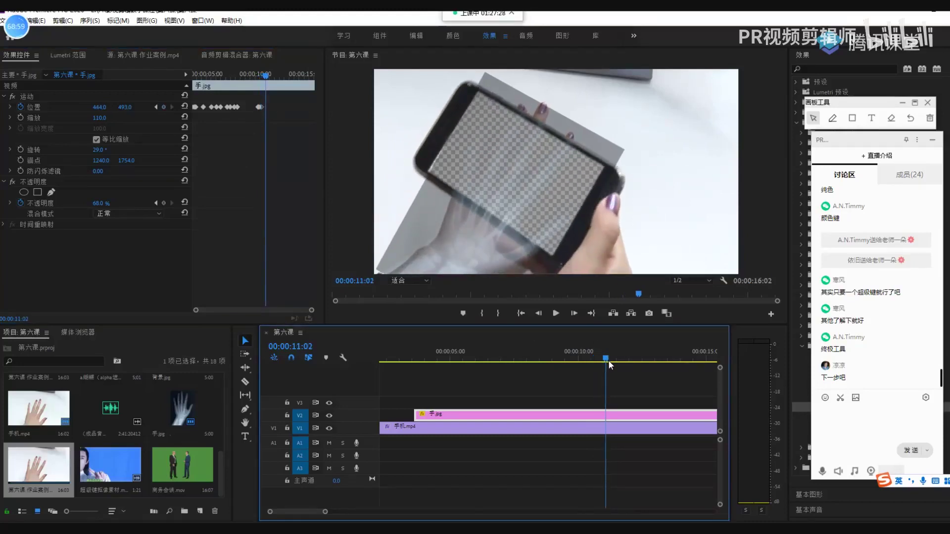
left_click(99, 108)
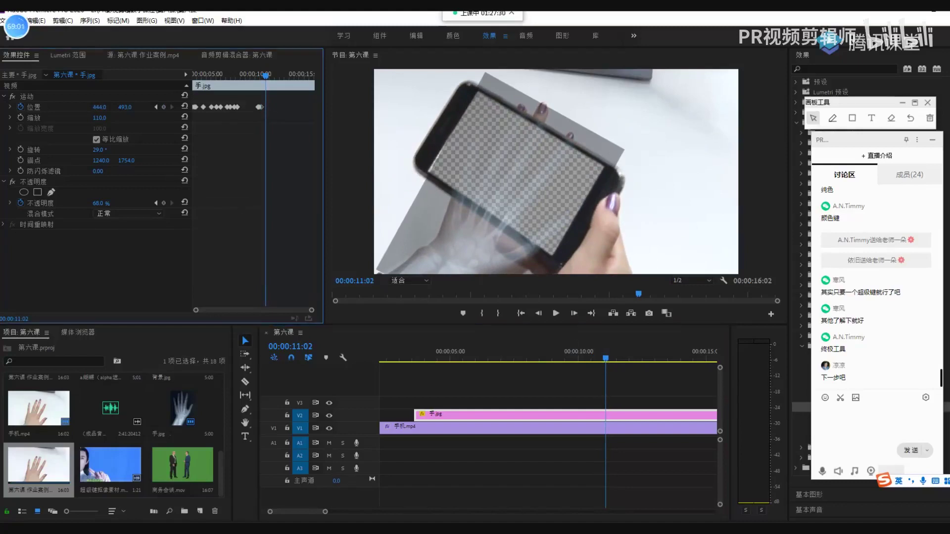
left_click_drag(104, 109, 104, 108)
Keyframe the X-ray image's horizontal position at 426 for 00:00:11:07
left_click_drag(608, 358, 612, 358)
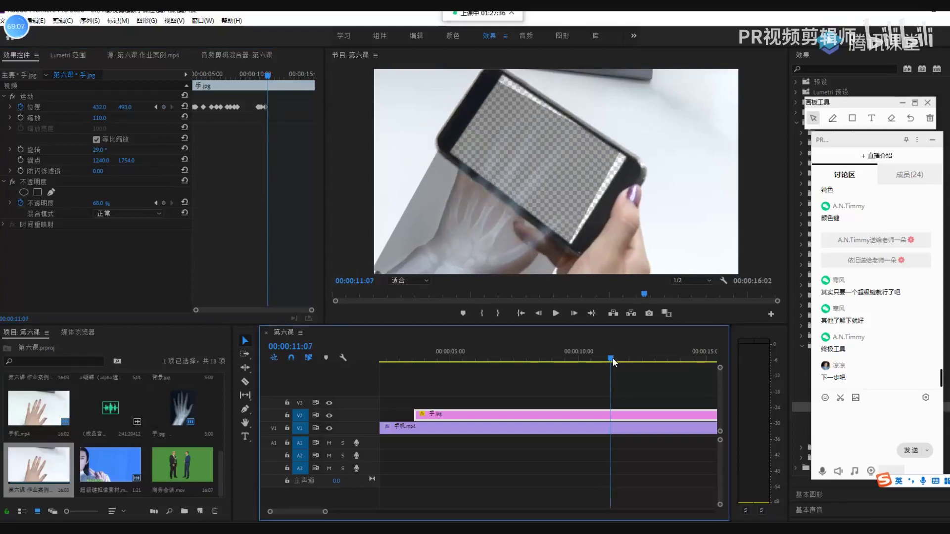
left_click(99, 112)
left_click_drag(100, 107, 102, 107)
Keyframe the X-ray image's horizontal position at 438 for 00:00:12:22
left_click_drag(608, 358, 652, 359)
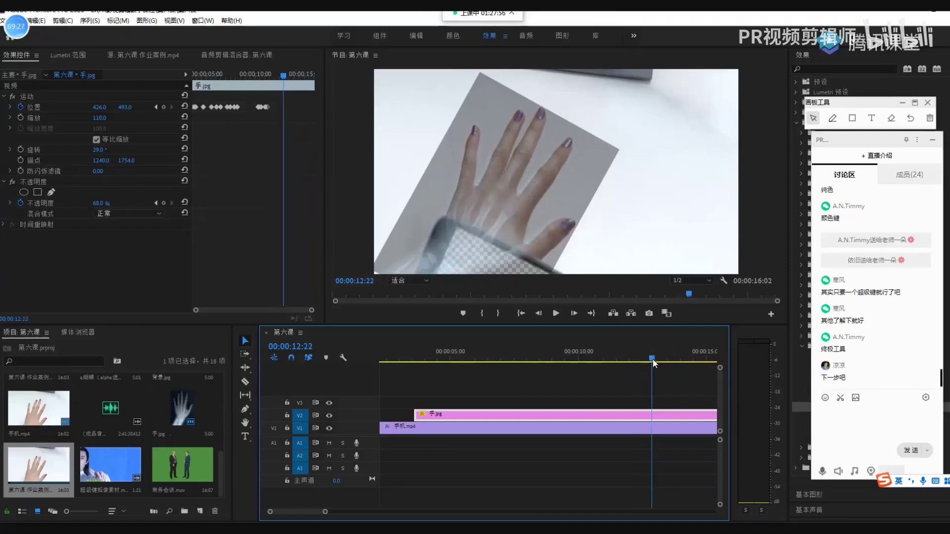
left_click(98, 107)
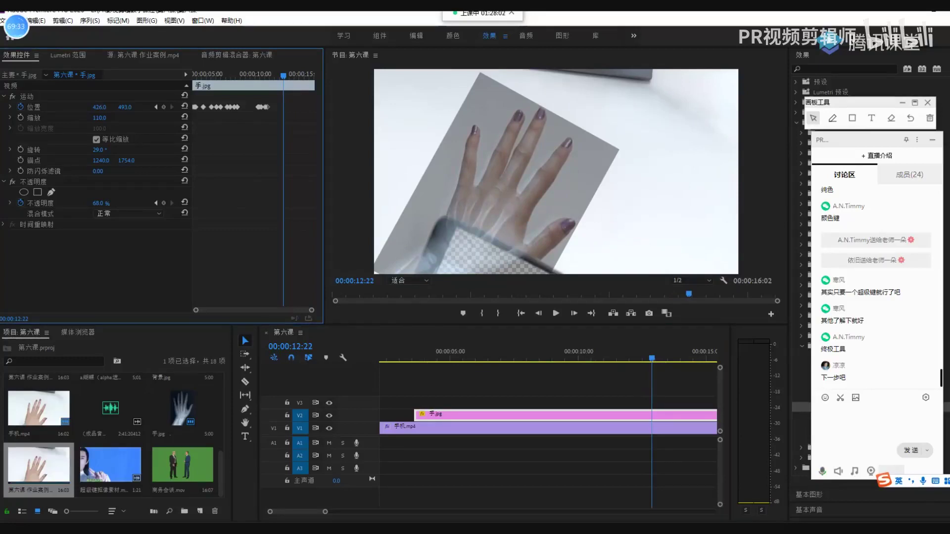
left_click_drag(97, 107, 104, 108)
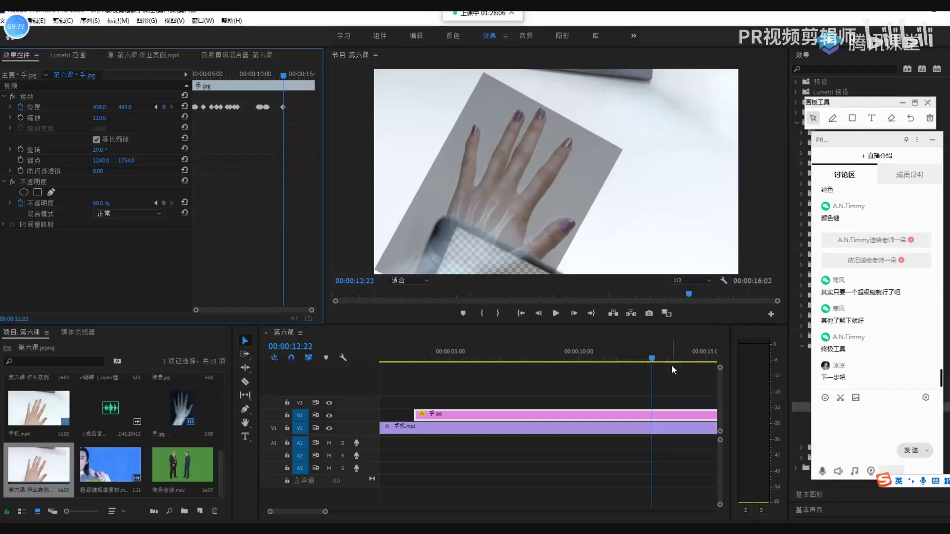
Keyframe the X-ray image's horizontal position at 463 for 00:00:13:05
left_click_drag(655, 355, 661, 356)
left_click(104, 108)
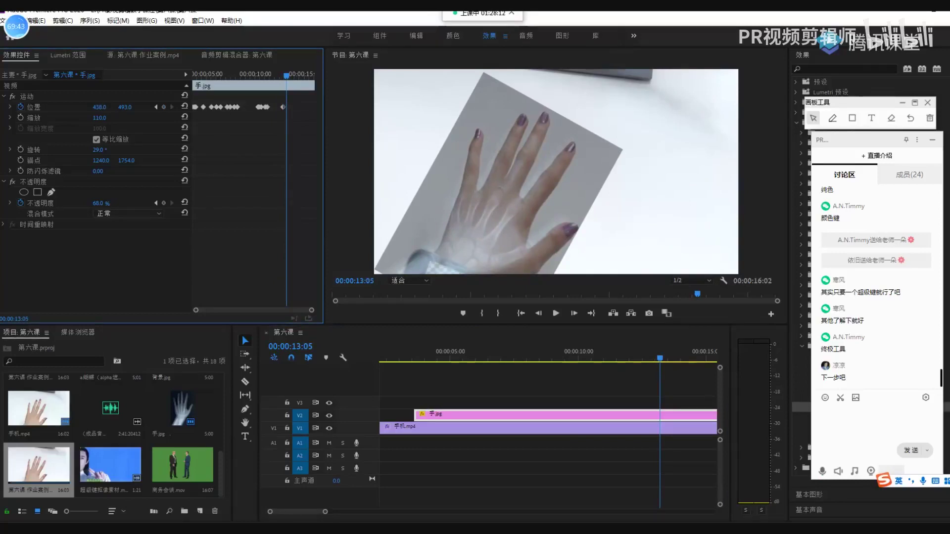
mouse_move(105, 108)
left_mouse_down()
mouse_move(134, 107)
mouse_move(116, 108)
left_mouse_up()
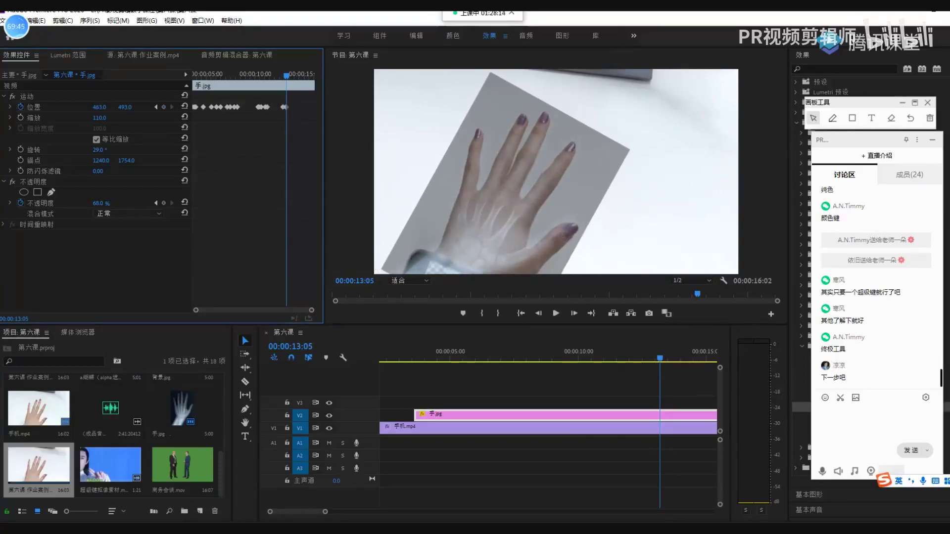
Keyframe the X-ray image's horizontal position at 443 for 00:00:13:17
left_click_drag(662, 361, 673, 362)
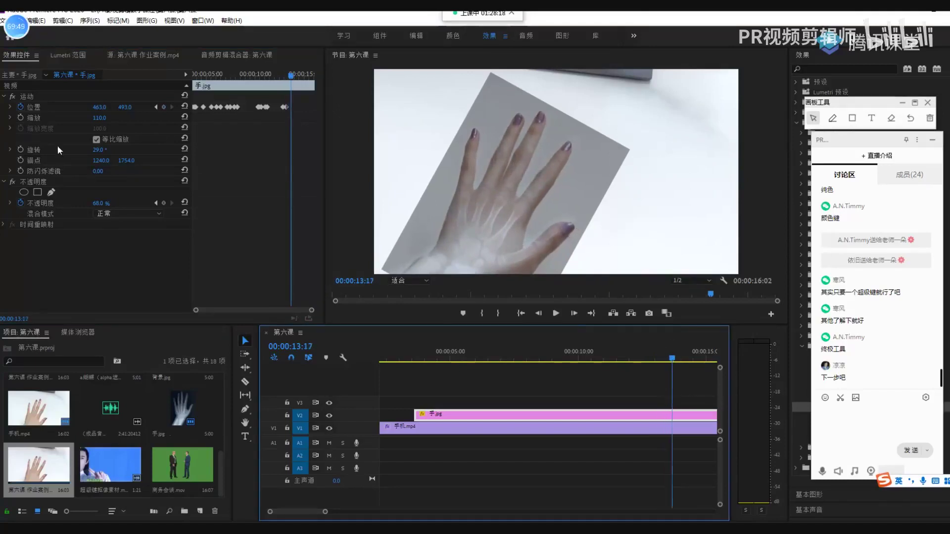
left_click(56, 163)
left_click_drag(99, 107, 90, 107)
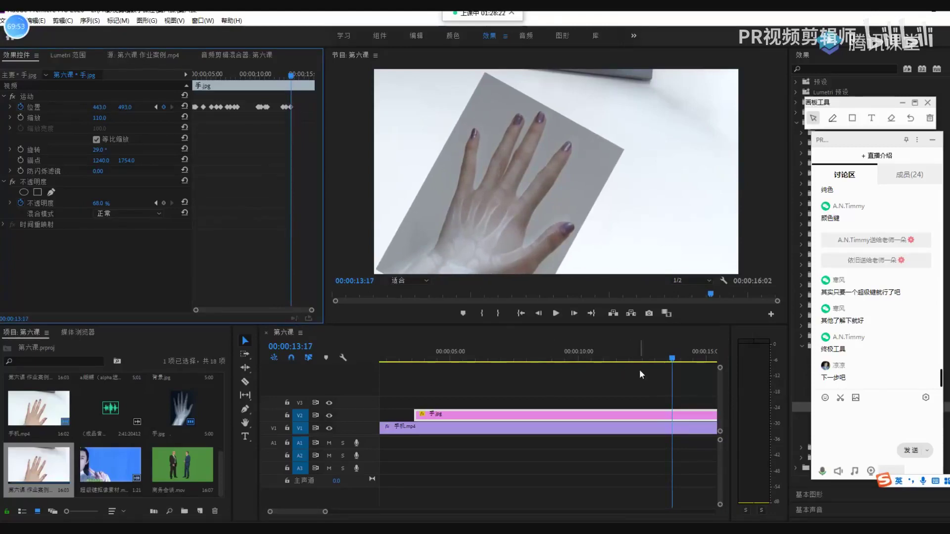
Cut the 手.jpg and 手机.mp4 clips at 00:00:13:17 and delete the parts after the cut
key("c")
left_click(672, 416)
left_click(672, 428)
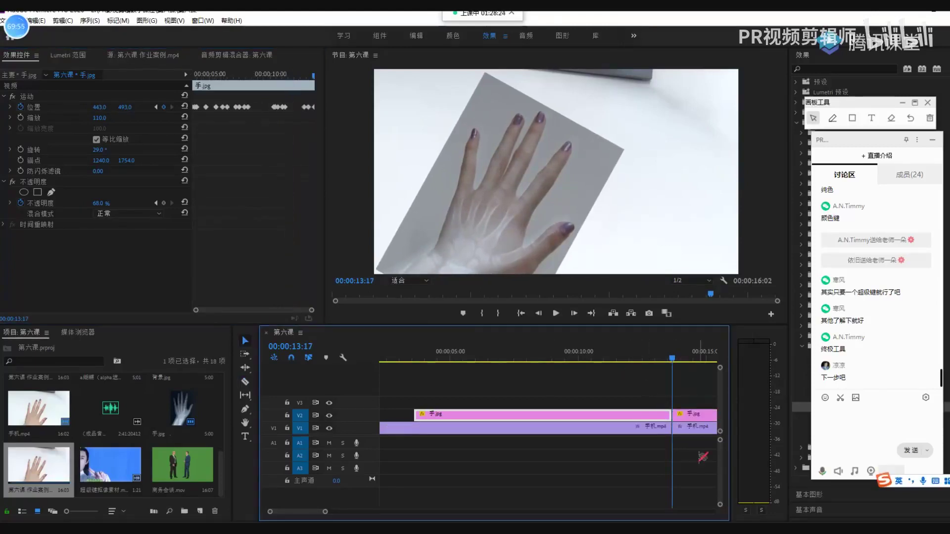
left_click_drag(698, 455, 710, 394)
key("Delete")
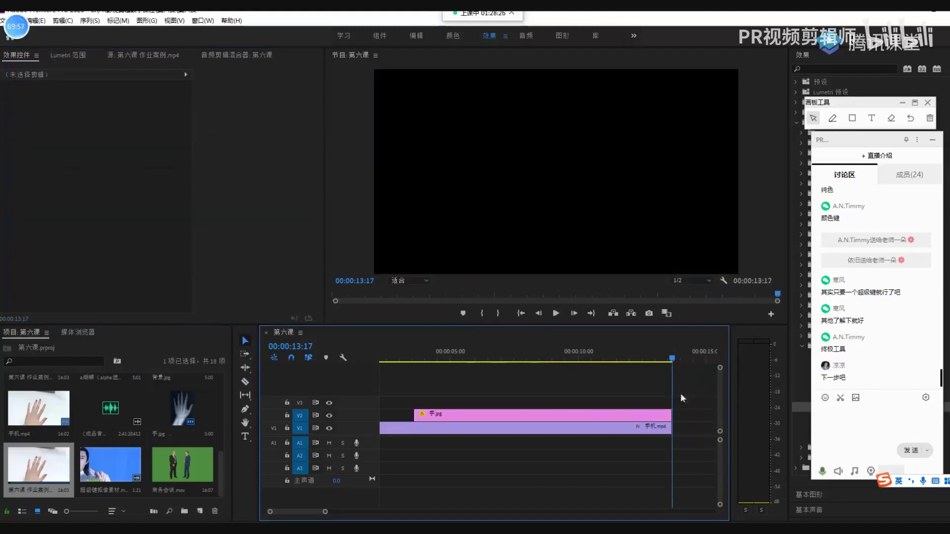
Set the opacity of the 手.jpg clip to 100% at 00:00:03:24
left_click_drag(588, 357, 429, 382)
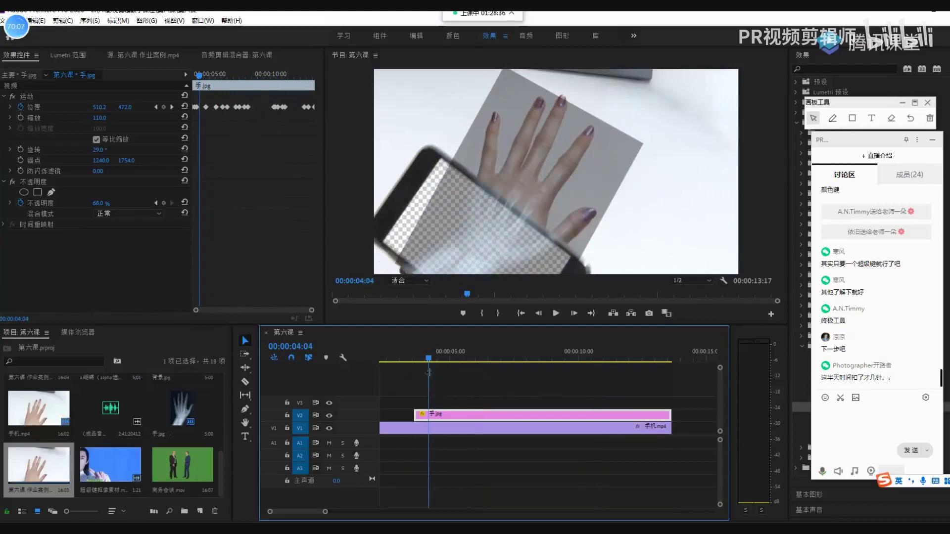
left_click_drag(428, 358, 424, 359)
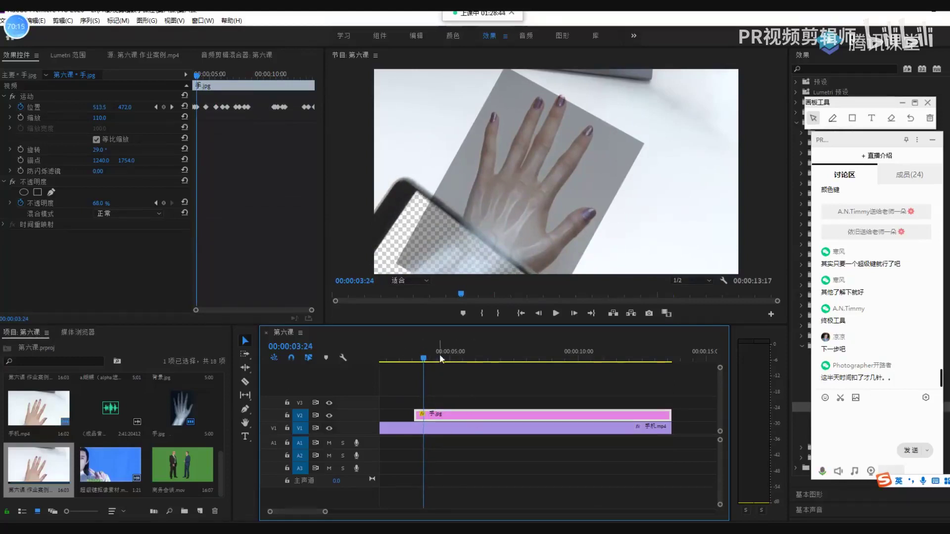
left_click_drag(100, 203, 148, 203)
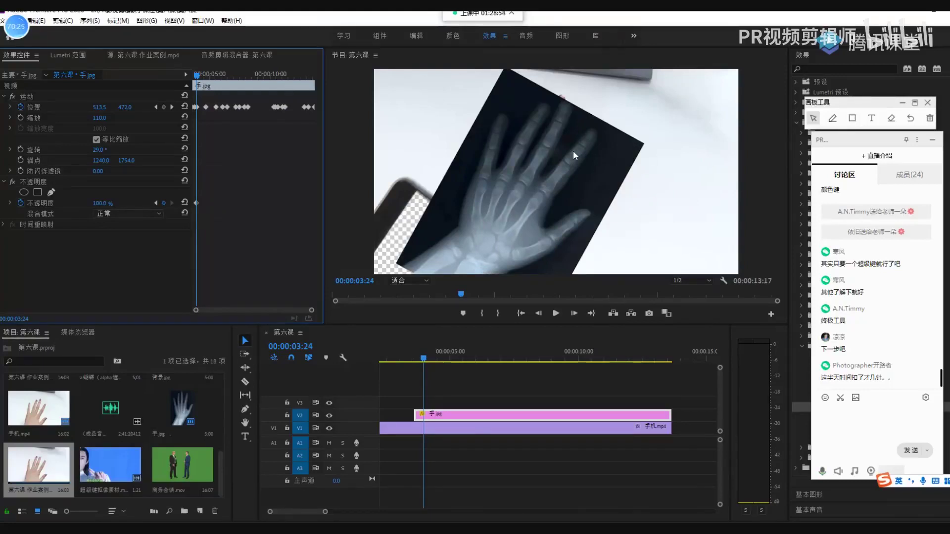
left_click(464, 417)
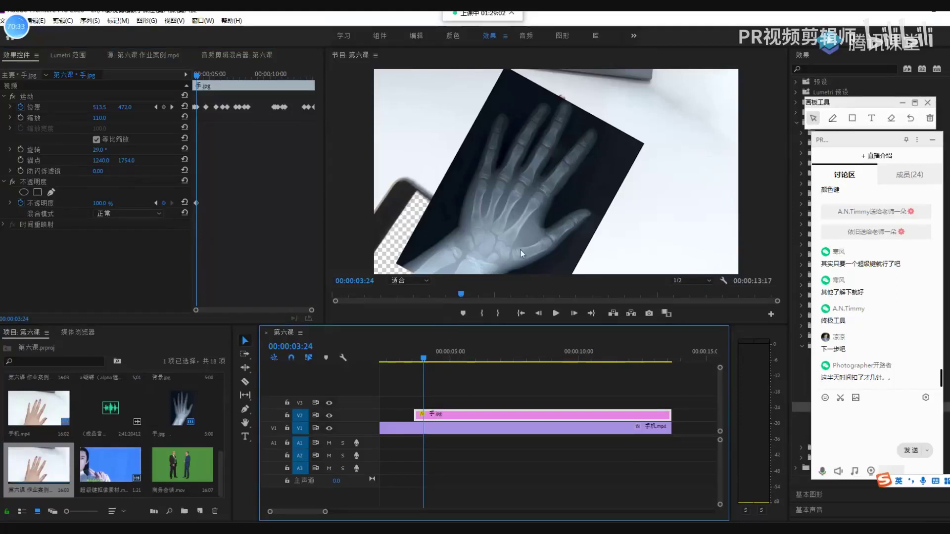
Move the 手机.mp4 clip to track V3 above the X-ray image and check the composite at 00:00:04:15
left_click_drag(435, 432, 432, 403)
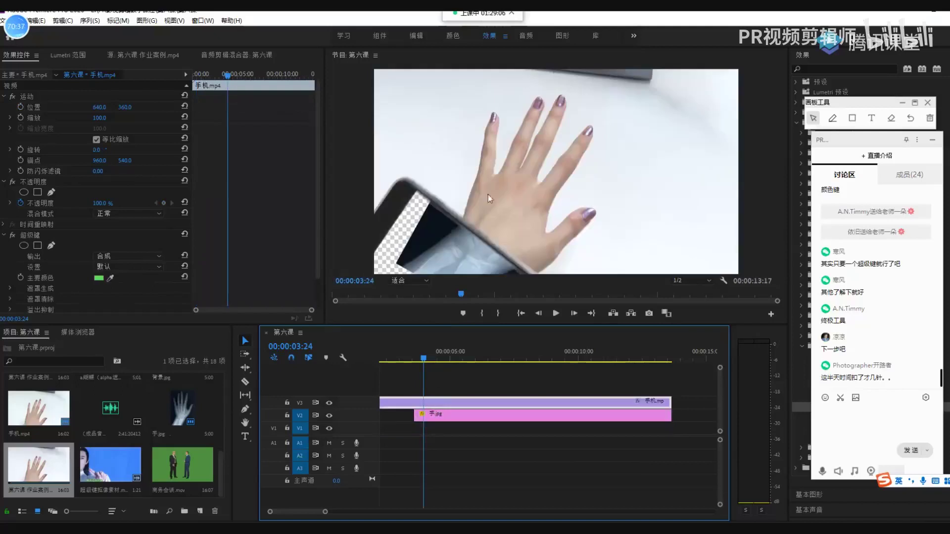
mouse_move(423, 357)
left_mouse_down()
mouse_move(494, 357)
mouse_move(425, 357)
mouse_move(441, 358)
left_mouse_up()
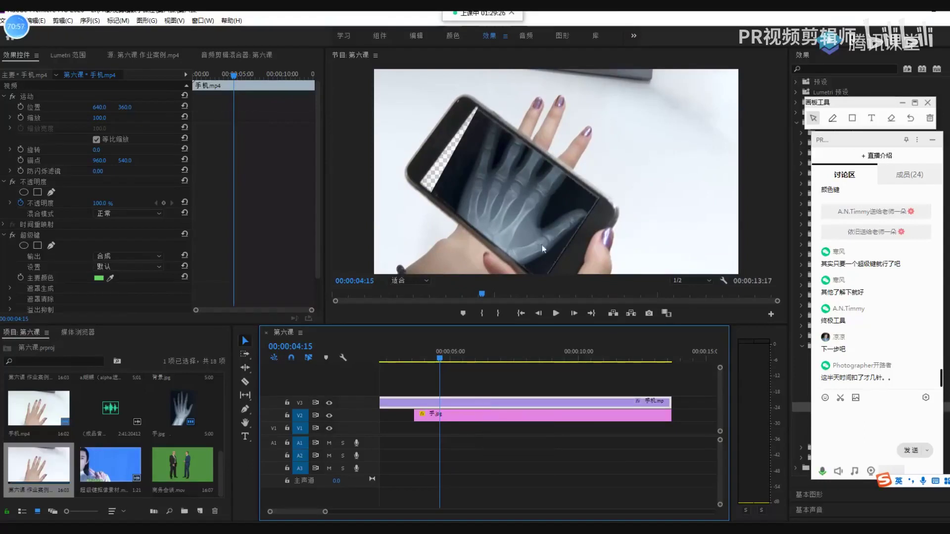
Apply the Luma Key (亮度键) effect to the 手.jpg clip on track V2
mouse_move(848, 139)
left_mouse_down()
mouse_move(251, 108)
mouse_move(239, 122)
left_mouse_up()
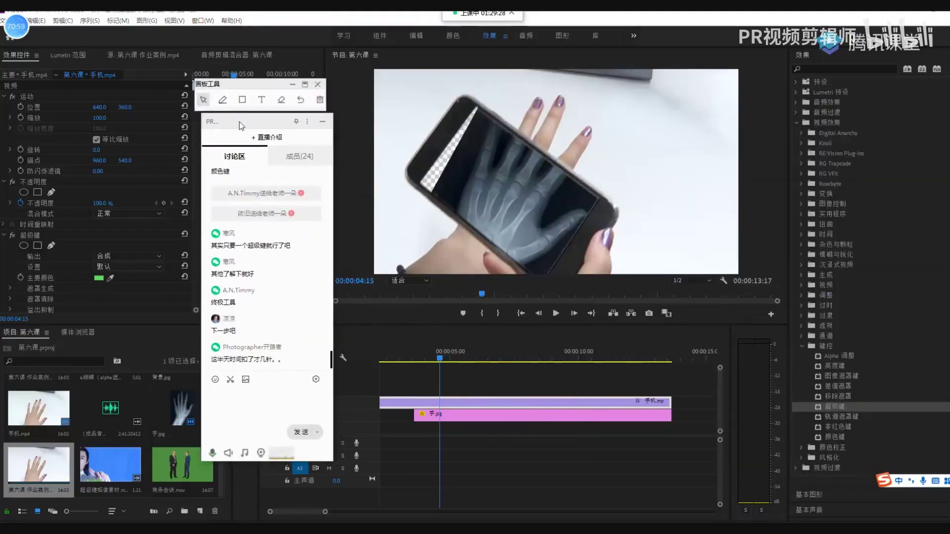
left_click(504, 402)
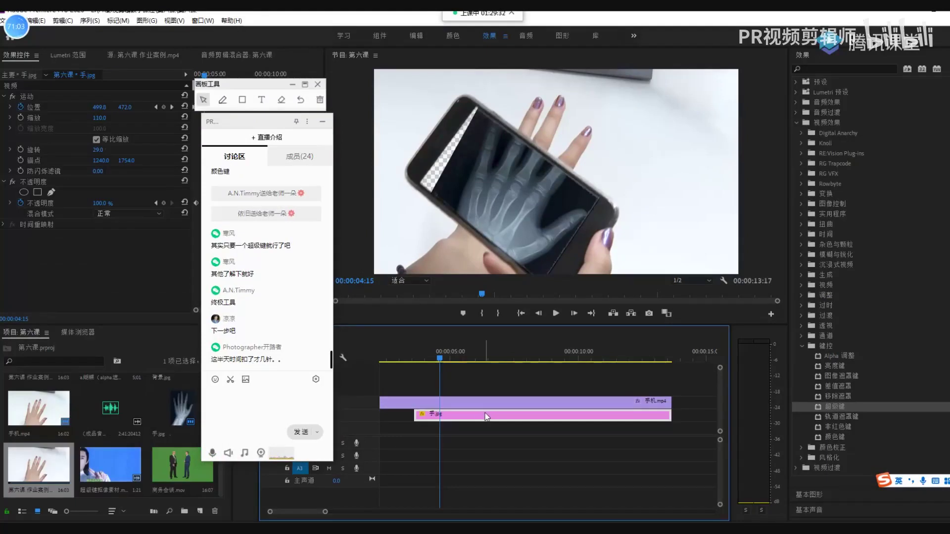
mouse_move(283, 121)
left_mouse_down()
mouse_move(844, 169)
mouse_move(288, 149)
mouse_move(264, 134)
left_mouse_up()
left_click(330, 416)
left_click(331, 416)
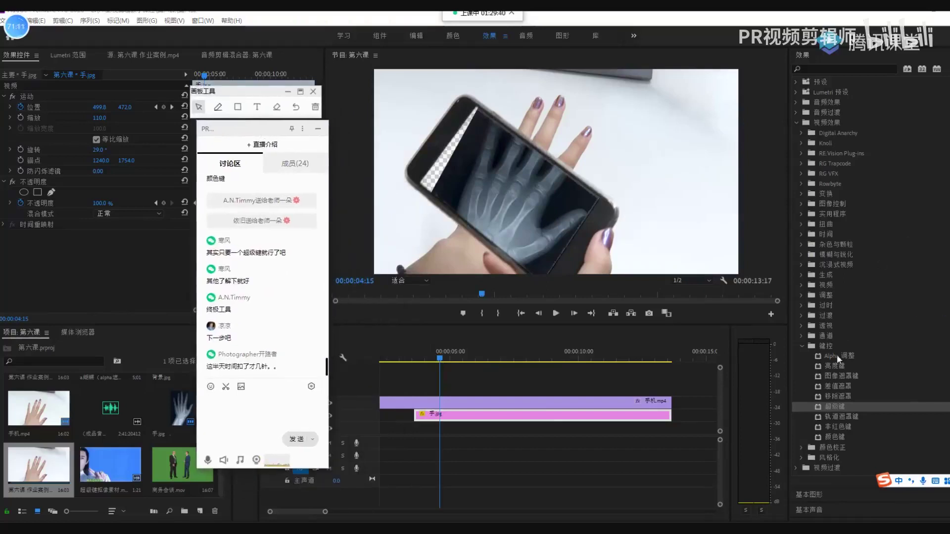
mouse_move(833, 366)
left_mouse_down()
mouse_move(443, 416)
mouse_move(876, 376)
mouse_move(841, 361)
left_mouse_up()
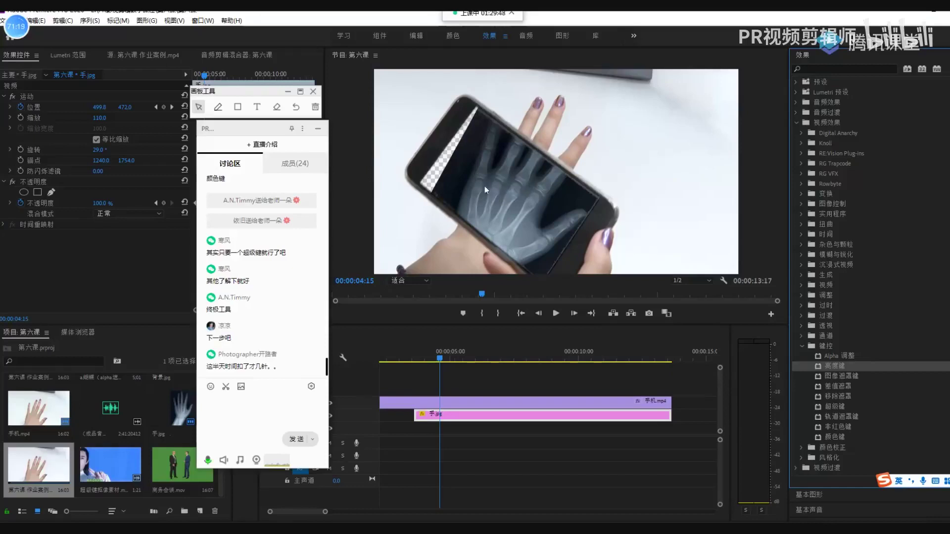
mouse_move(834, 366)
left_mouse_down()
mouse_move(430, 416)
mouse_move(440, 418)
left_mouse_up()
mouse_move(252, 130)
left_mouse_down()
mouse_move(297, 113)
mouse_move(874, 164)
left_mouse_up()
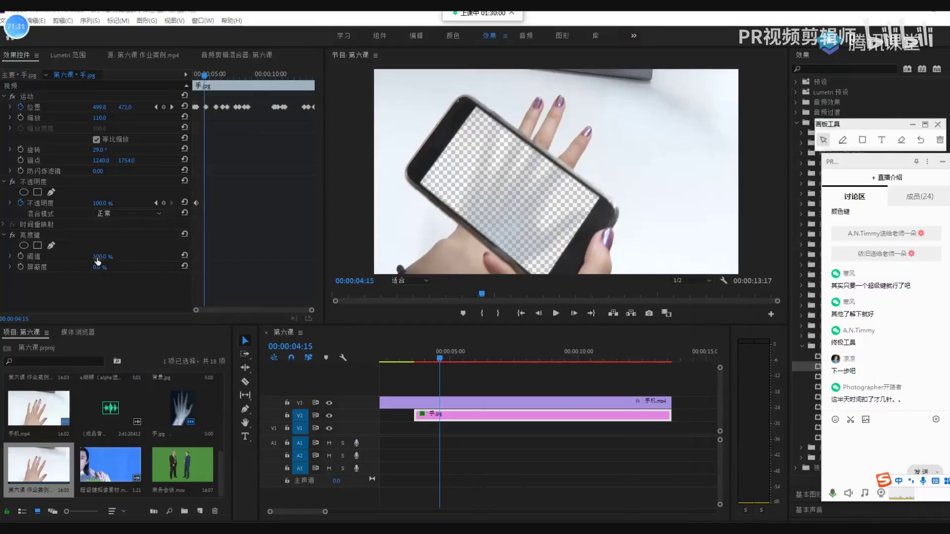
Set the Luma Key threshold (阈值) of 手.jpg to 20%, checking the composite at 00:00:04:08
mouse_move(98, 257)
left_mouse_down()
mouse_move(51, 257)
mouse_move(101, 267)
mouse_move(100, 256)
mouse_move(109, 256)
left_mouse_up()
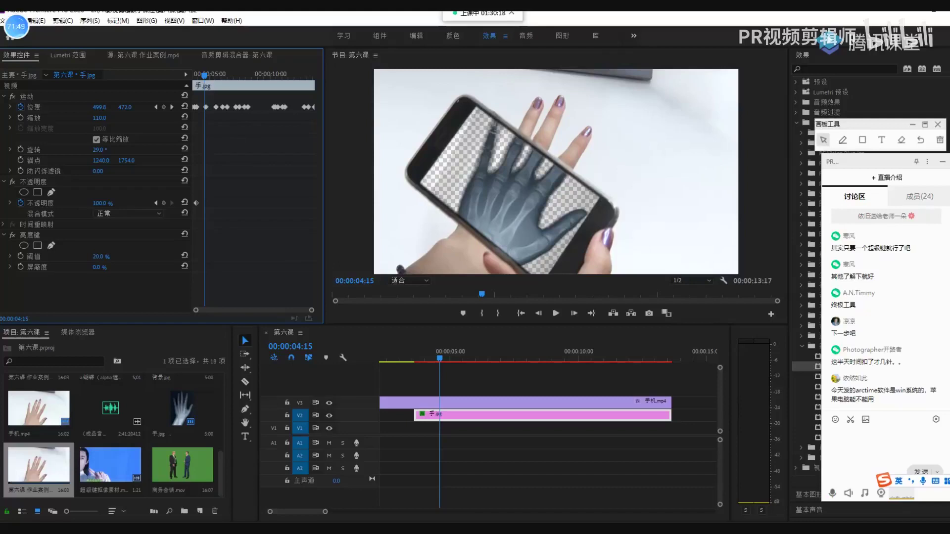
left_click_drag(109, 256, 110, 257)
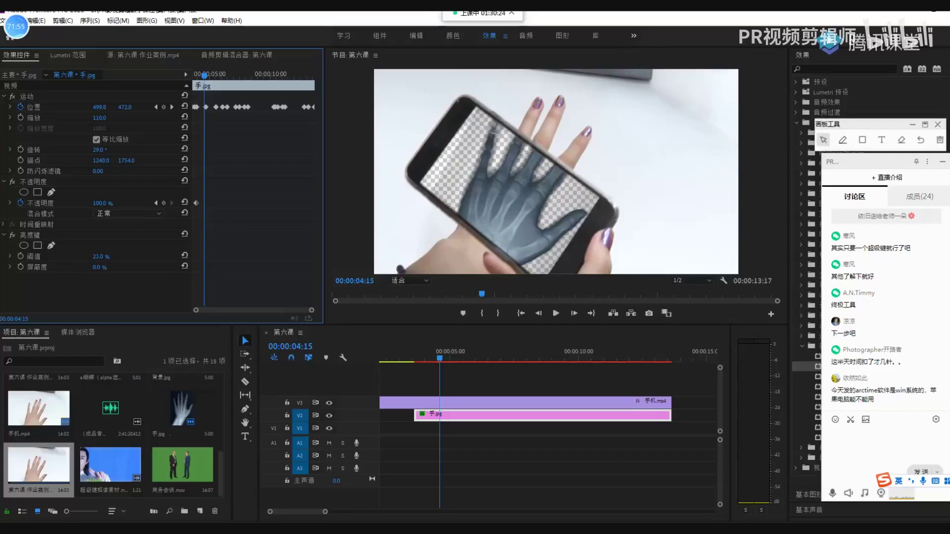
mouse_move(441, 360)
left_mouse_down()
mouse_move(455, 358)
mouse_move(435, 358)
left_mouse_up()
left_click(99, 288)
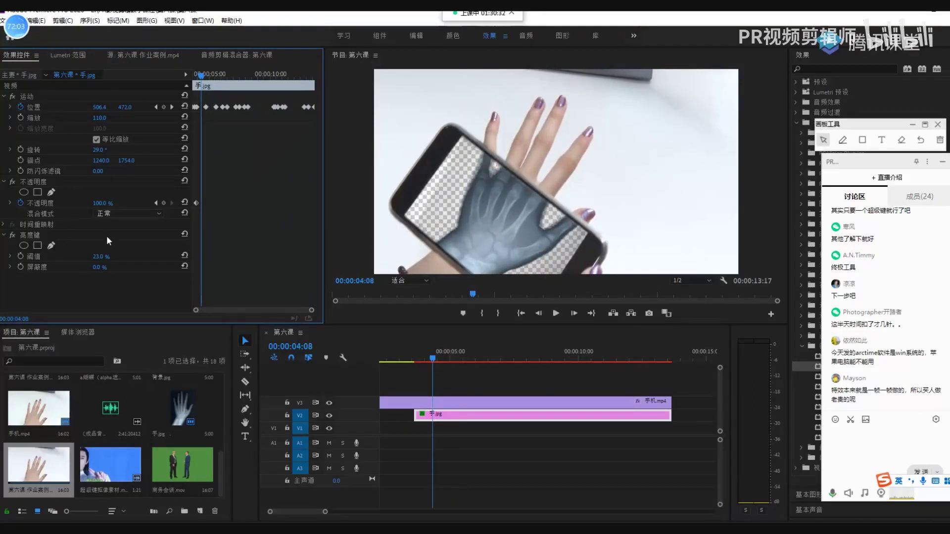
left_click_drag(101, 257, 99, 256)
key("ctrl+z")
left_click_drag(101, 256, 97, 256)
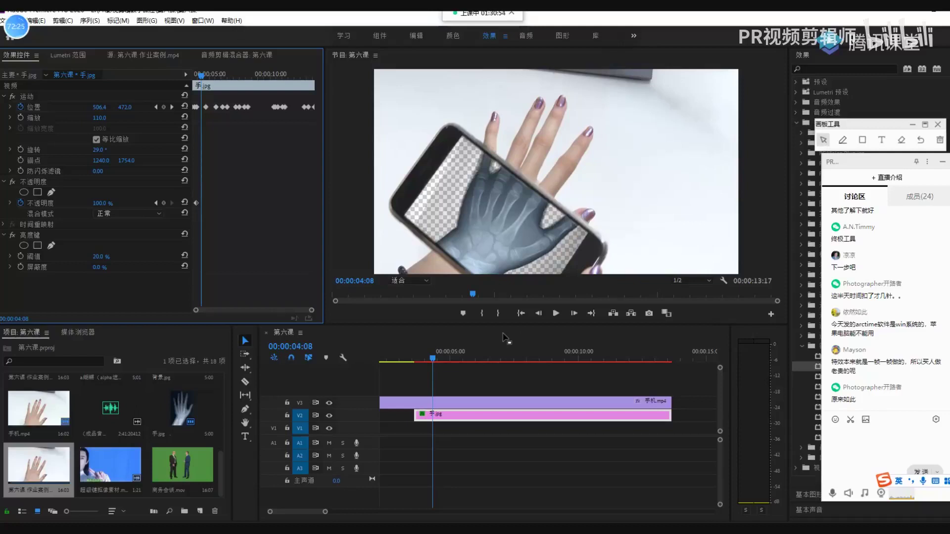
Look through the perspective, channel, keying and color correction video effects for a color replacement effect
mouse_move(885, 162)
left_mouse_down()
mouse_move(375, 149)
mouse_move(290, 121)
left_mouse_up()
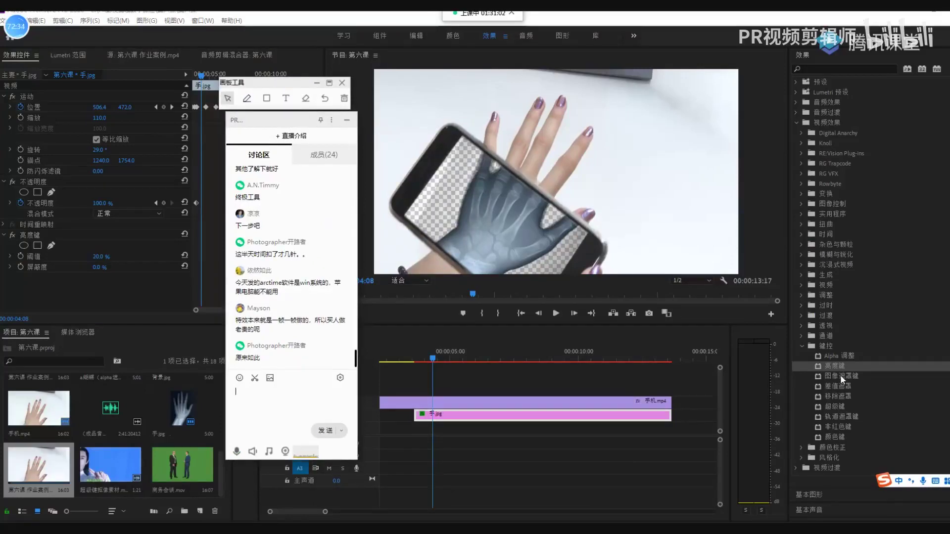
left_click(804, 346)
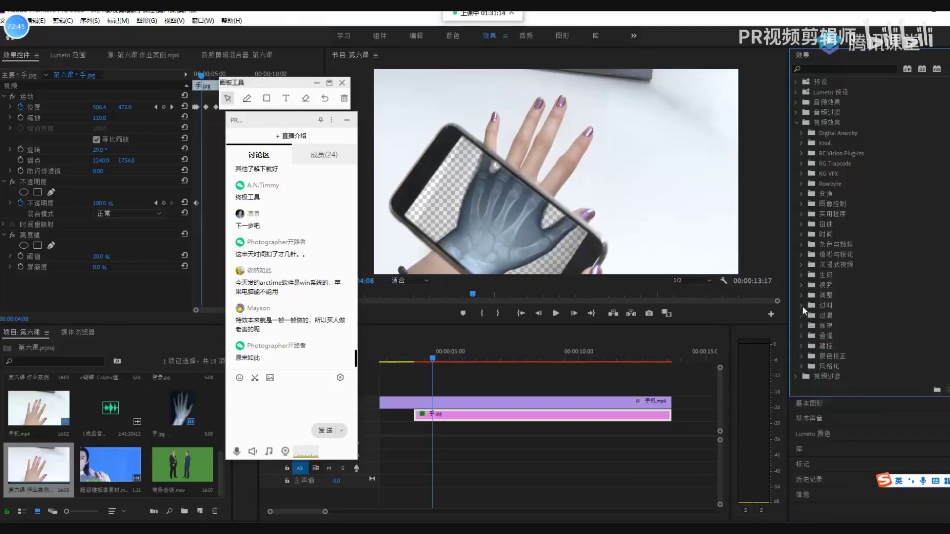
left_click(801, 326)
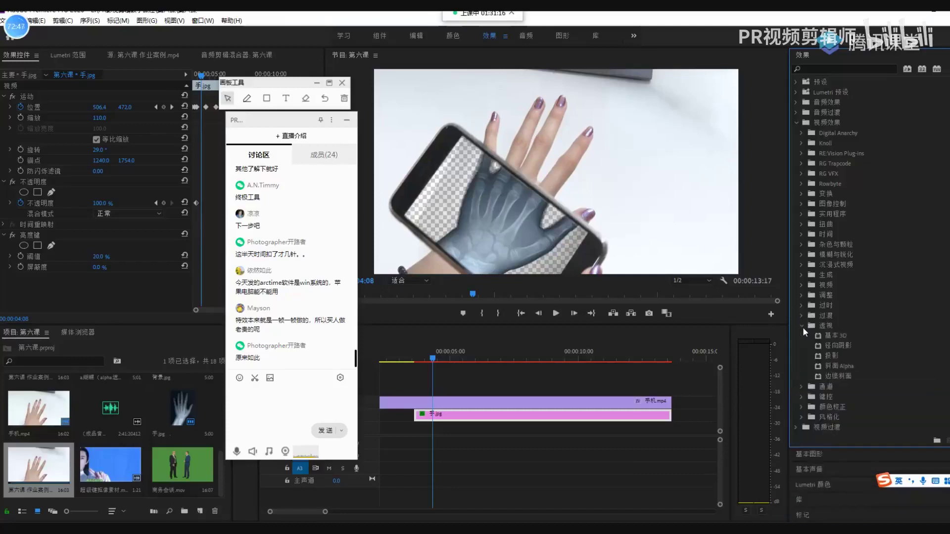
left_click(802, 326)
left_click(800, 335)
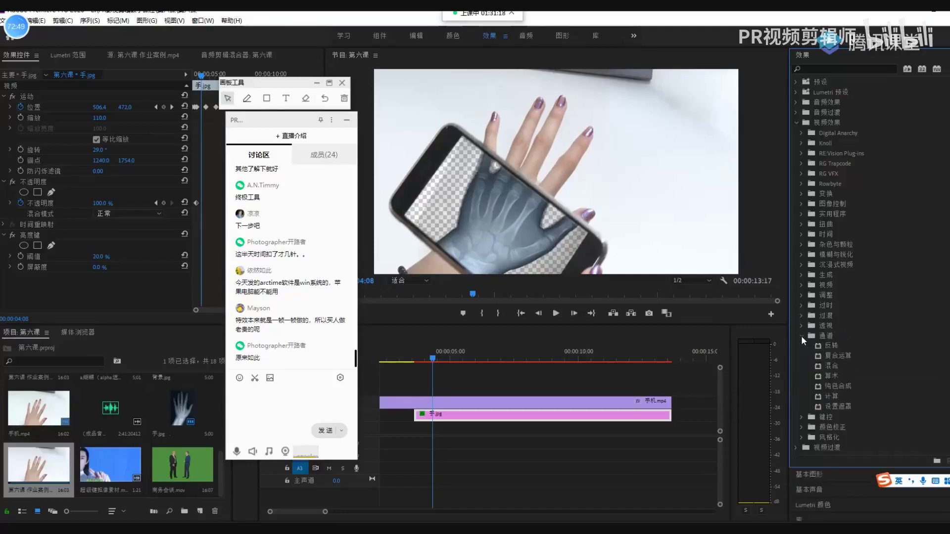
left_click(800, 336)
left_click(801, 345)
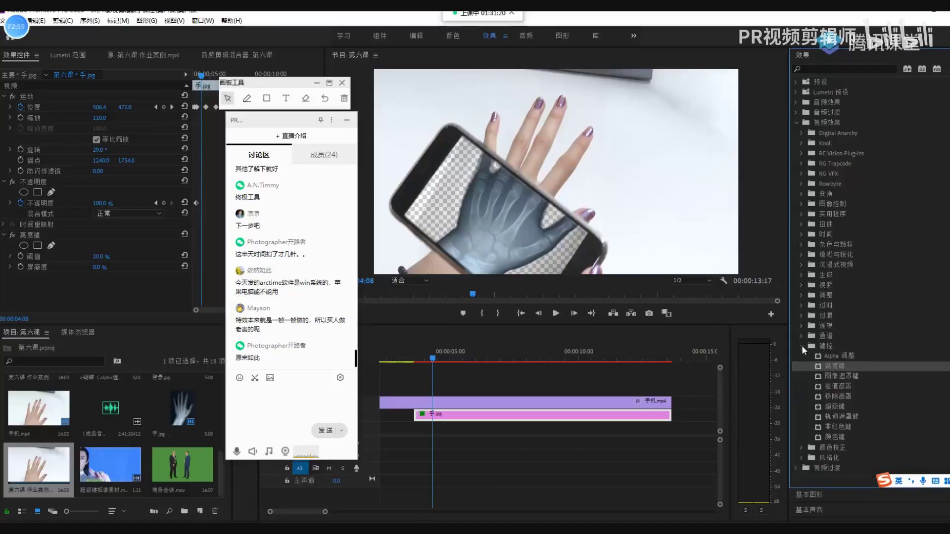
left_click(848, 378)
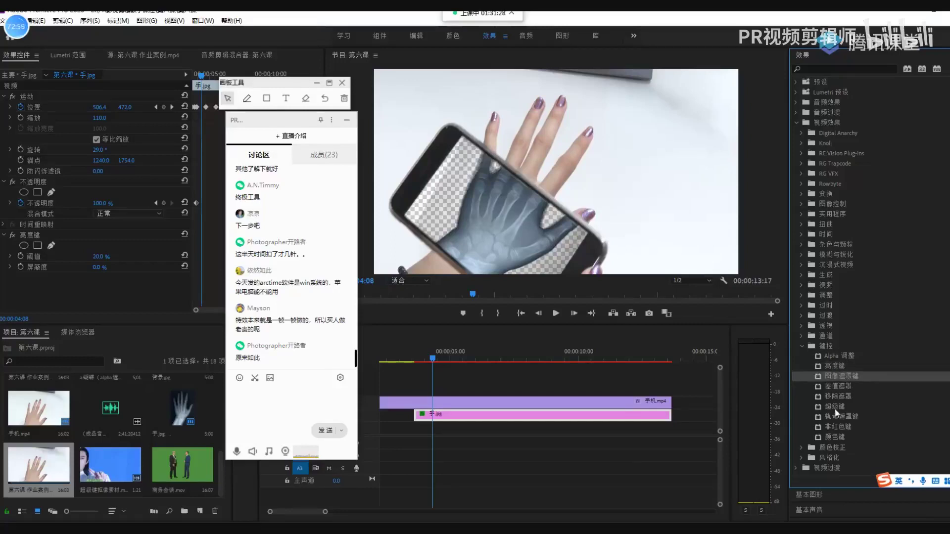
left_click(799, 446)
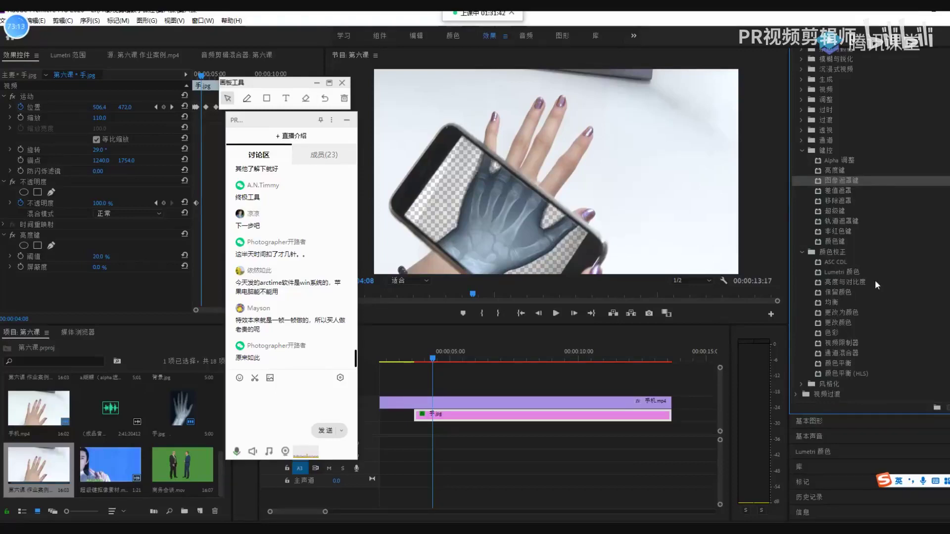
Search the effects for 颜色替换 (Color Replace) and apply it to the 手.jpg clip
scroll(874, 267, "up", 5)
left_click(838, 69)
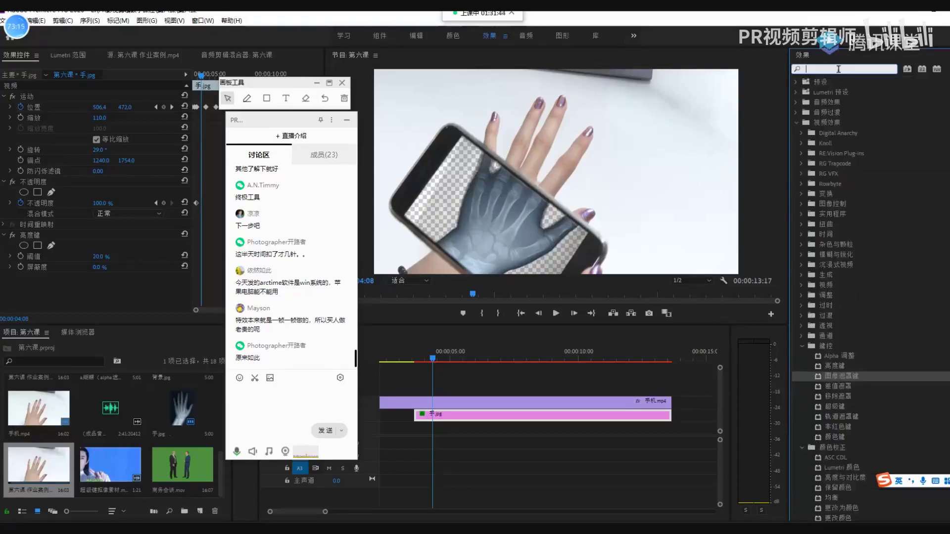
key("BackSpace")
key("shift")
type("y")
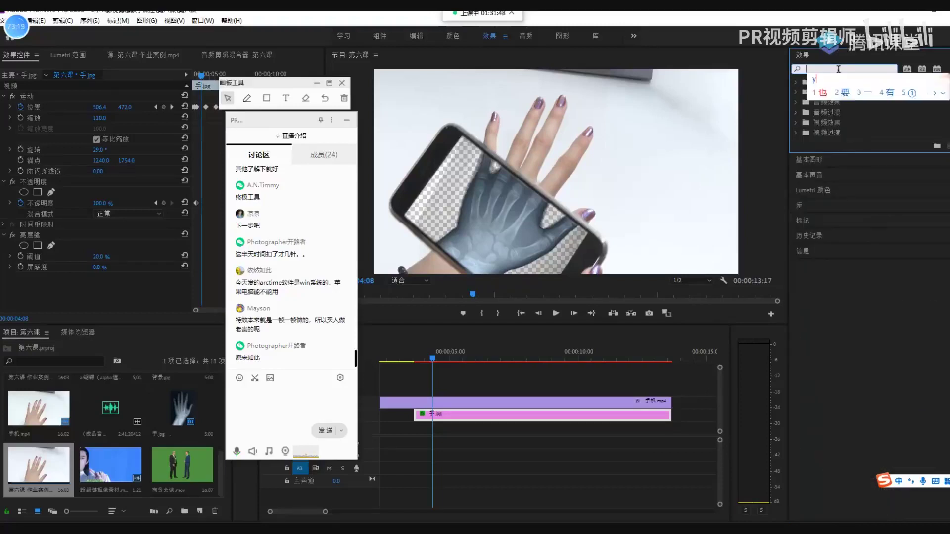
type("anstihuan")
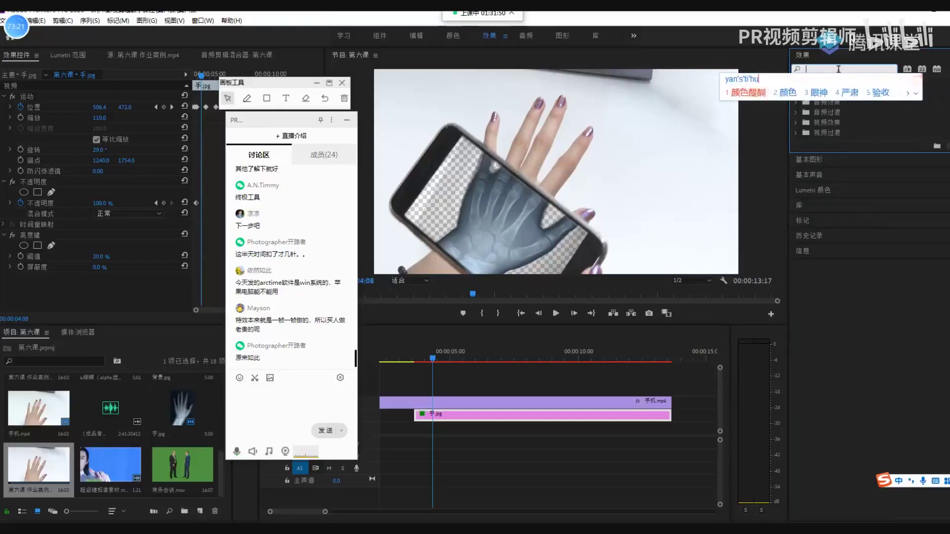
type("2")
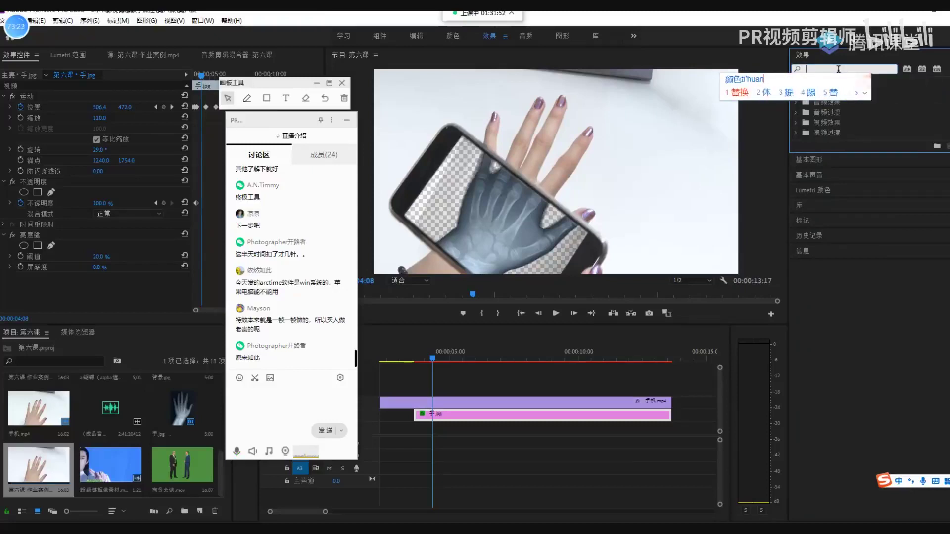
key("space")
left_click(851, 142)
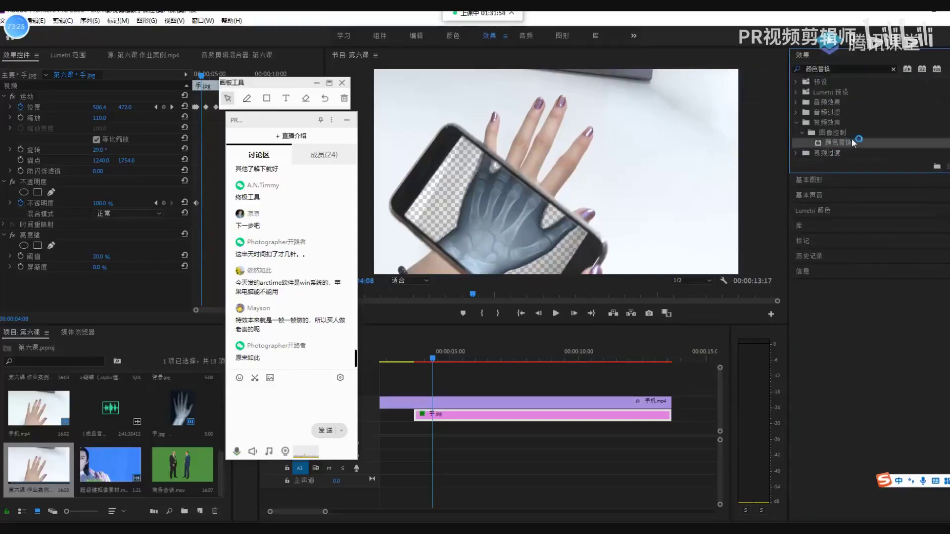
left_click_drag(255, 118, 859, 221)
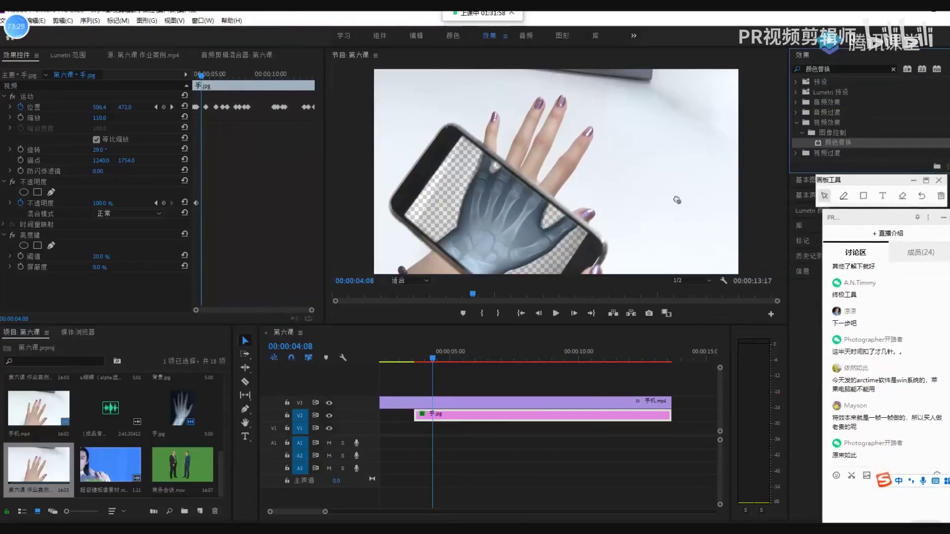
left_click_drag(472, 403, 461, 420)
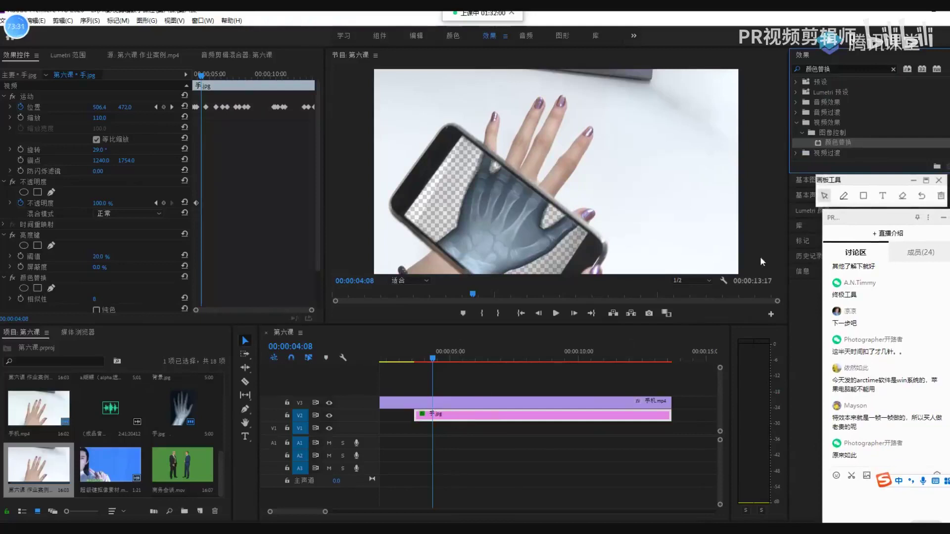
Open the reference clip 第六课 作业案例.mp4 to examine its X-ray hand color, then return to the effect settings
left_click_drag(899, 229, 782, 99)
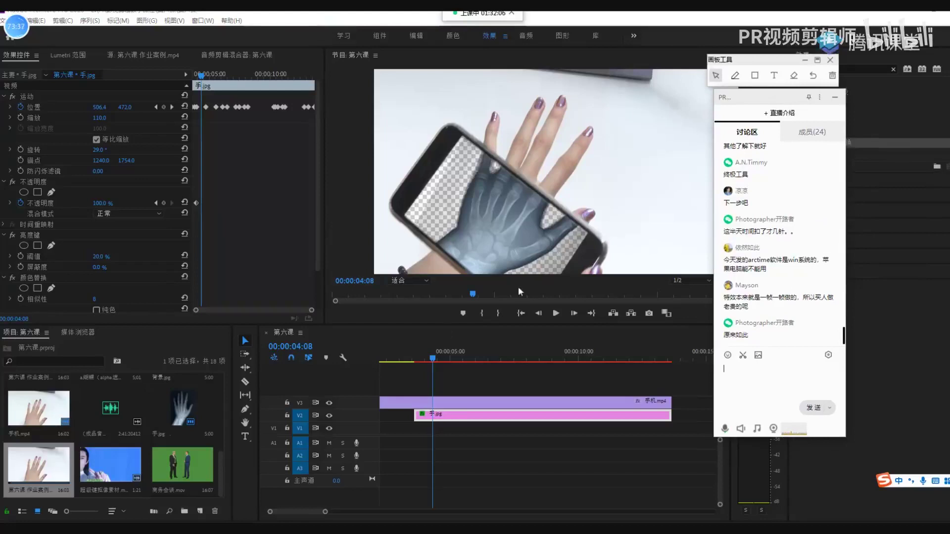
left_click_drag(767, 104, 871, 141)
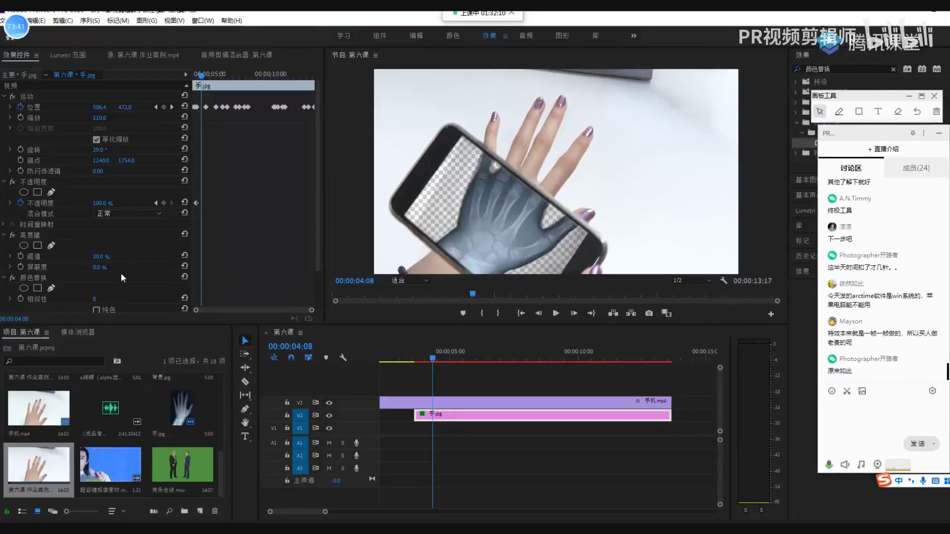
scroll(121, 278, "down", 3)
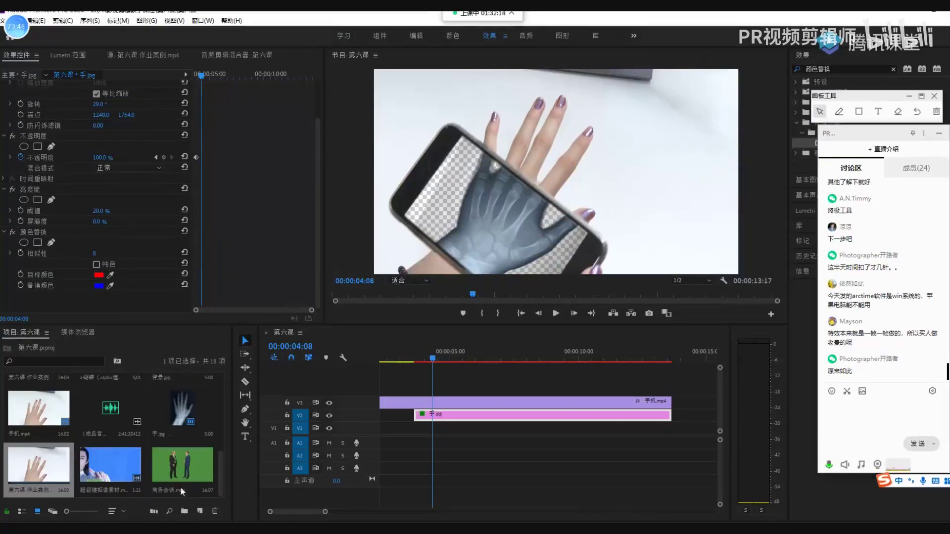
double_click(55, 467)
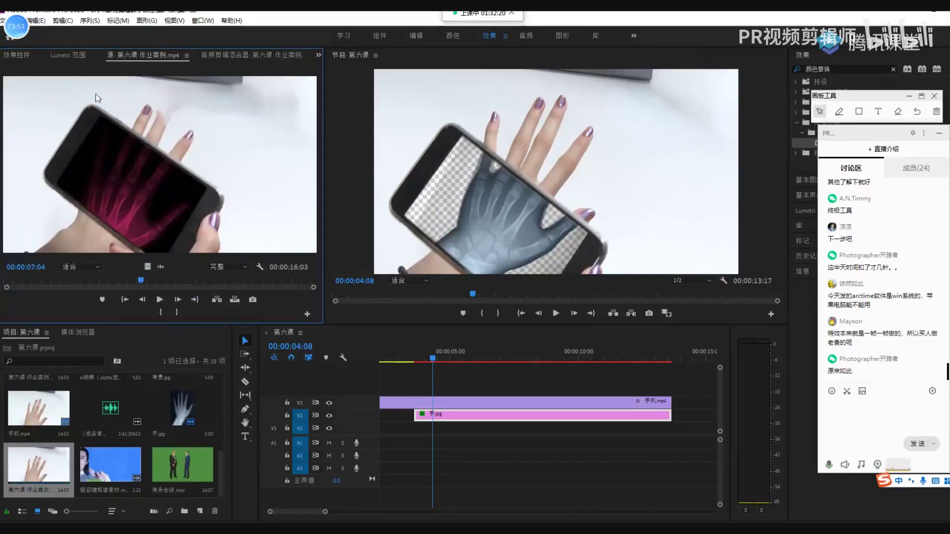
left_click(20, 55)
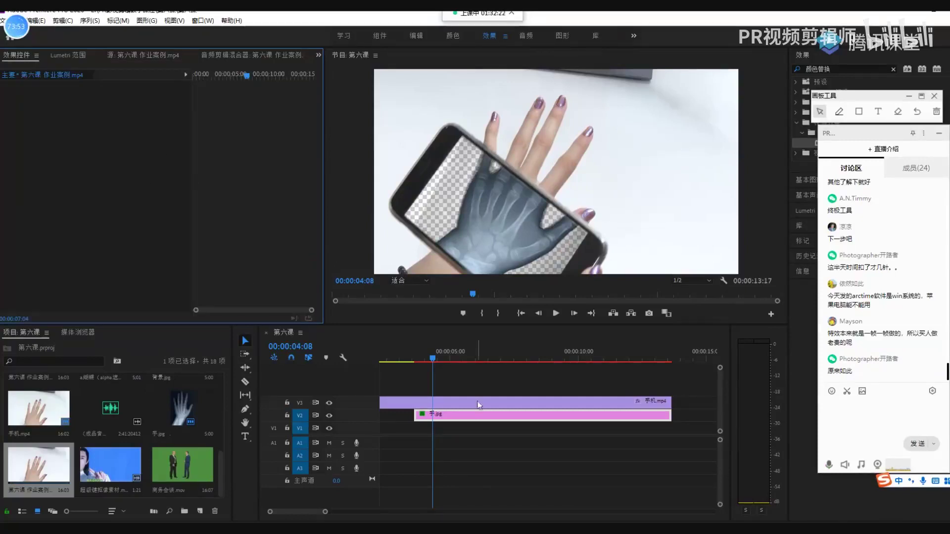
Sample the gray-blue of the X-ray hand as the Color Replace target color (目标颜色) on 手.jpg
left_click(471, 415)
left_click_drag(319, 234, 326, 315)
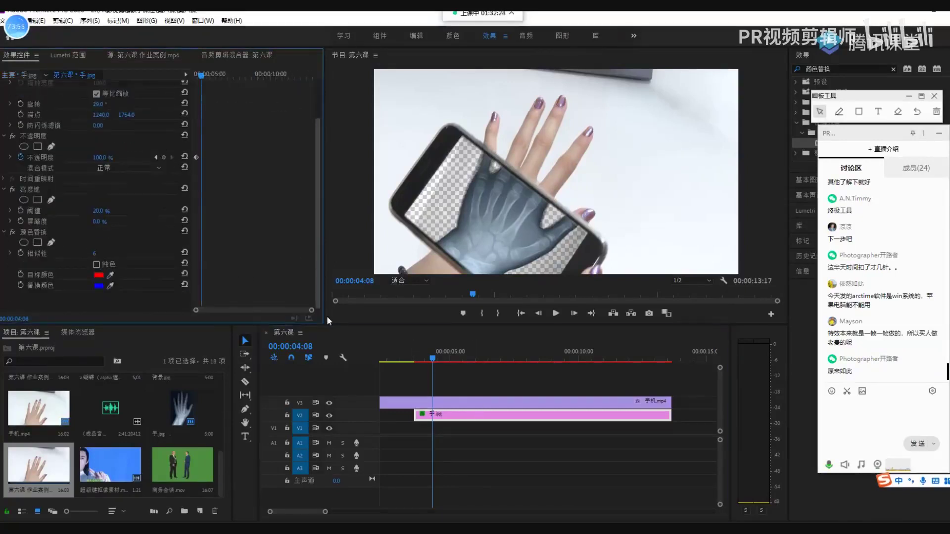
left_click(111, 276)
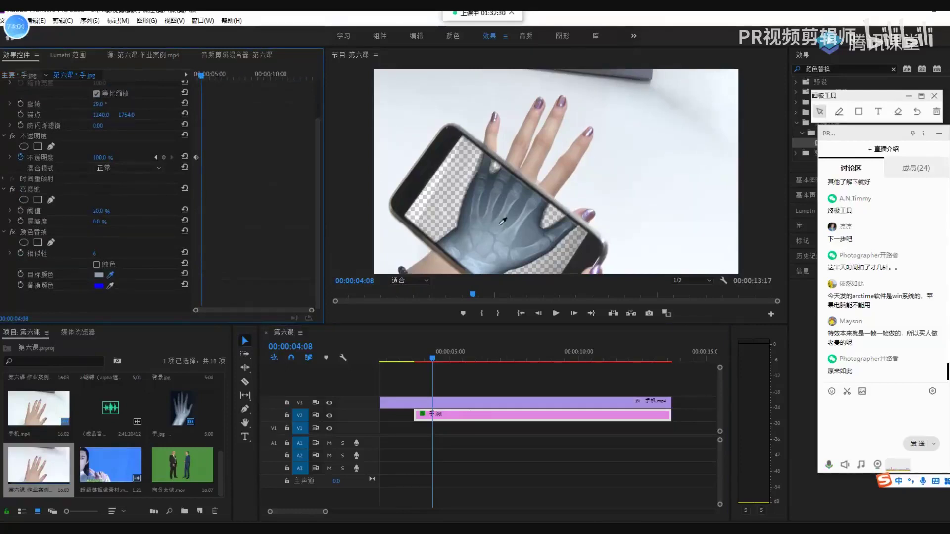
left_click(503, 222)
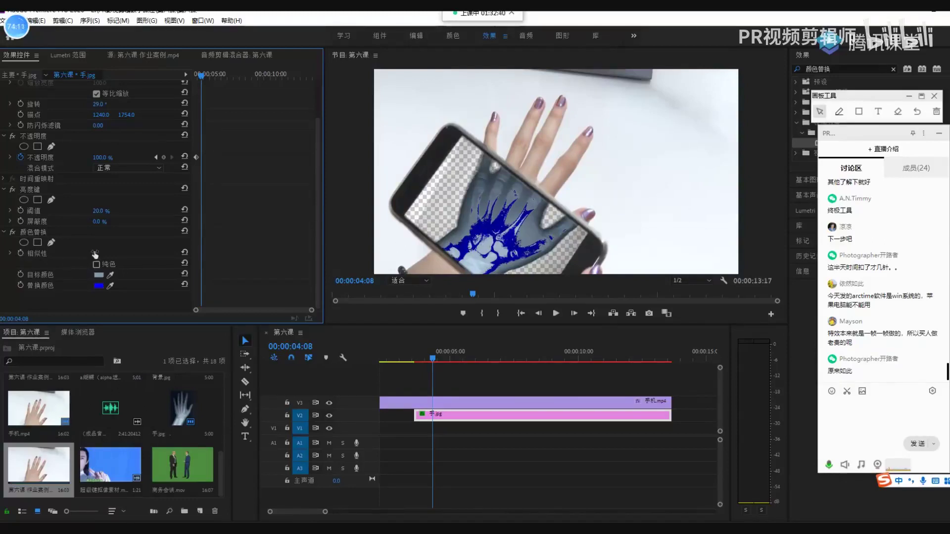
Raise the Color Replace similarity (相似性) to 46 and try the solid color (纯色) option on and off
left_click_drag(95, 254, 95, 254)
type("33")
key("Return")
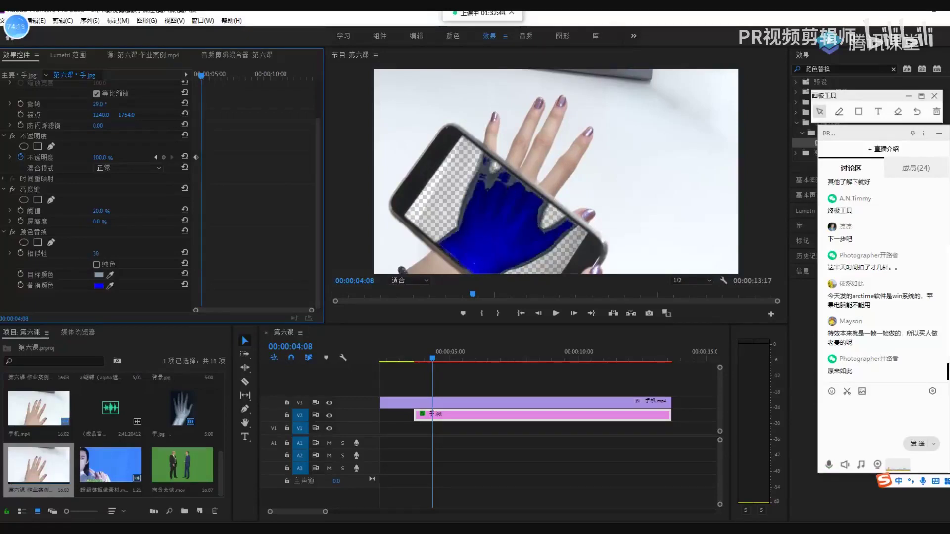
left_click_drag(96, 253, 98, 254)
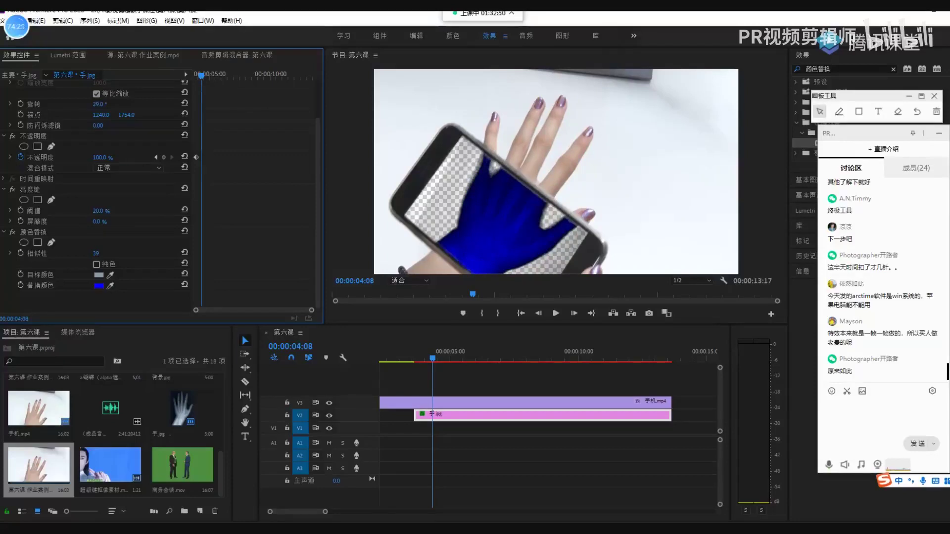
mouse_move(96, 253)
left_mouse_down()
mouse_move(85, 253)
mouse_move(100, 253)
left_mouse_up()
left_click(97, 265)
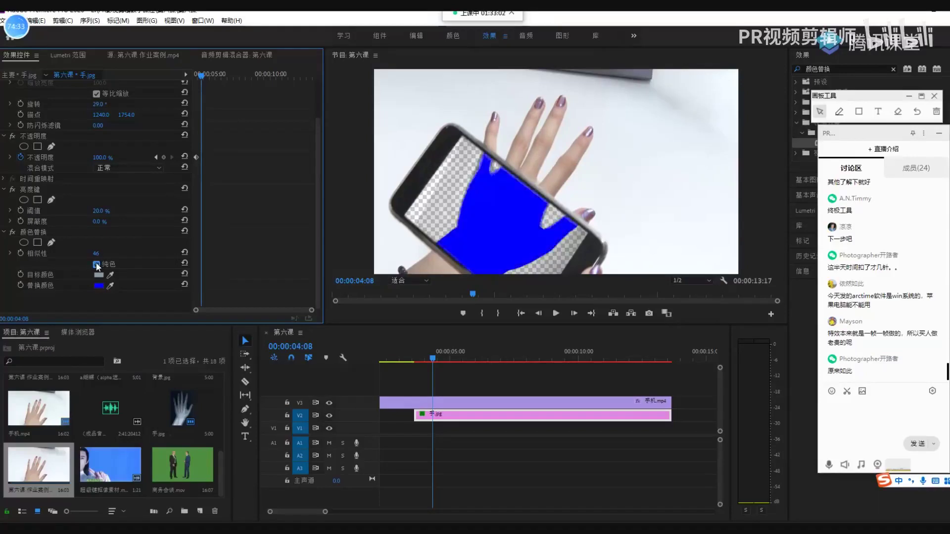
left_click(96, 264)
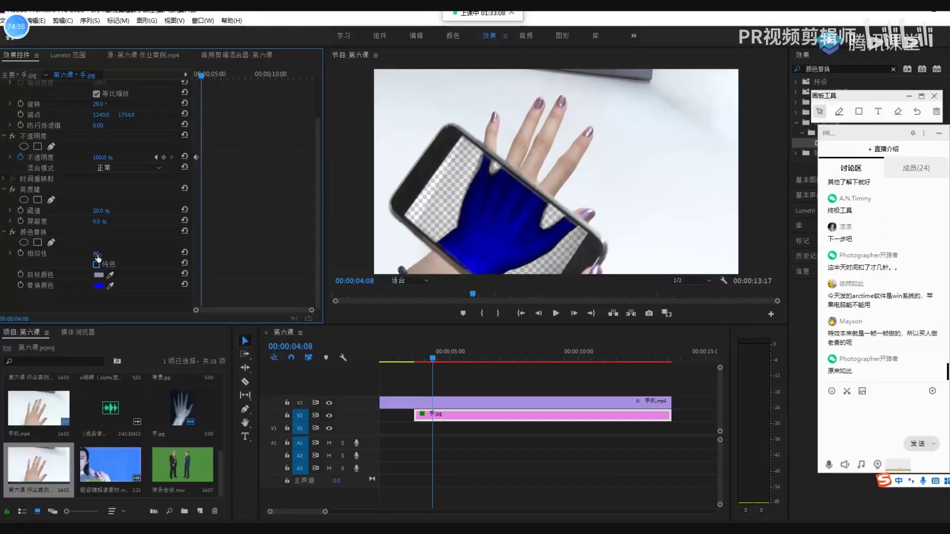
Change the Color Replace replacement color (替换颜色) to magenta-pink and set the similarity to 34
left_click(99, 286)
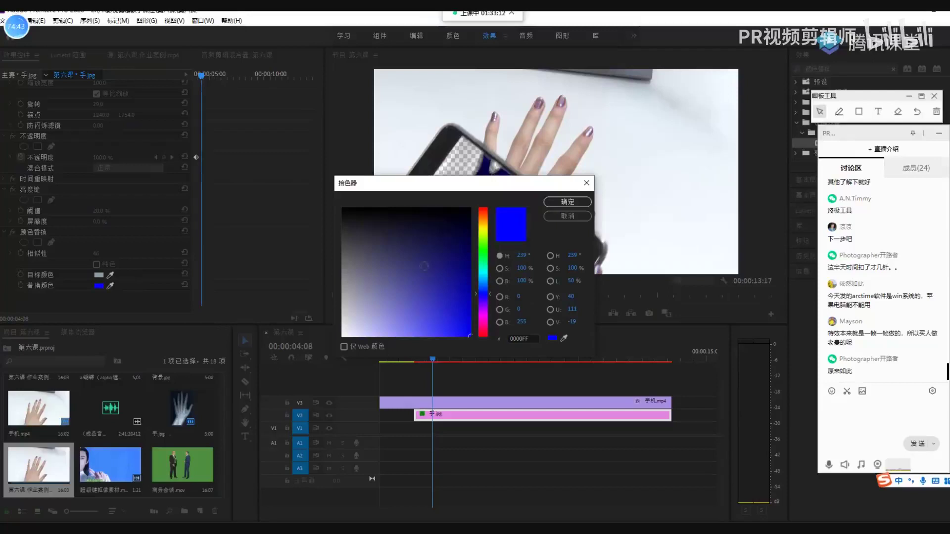
left_click(483, 325)
left_click_drag(463, 319, 466, 331)
left_click(580, 202)
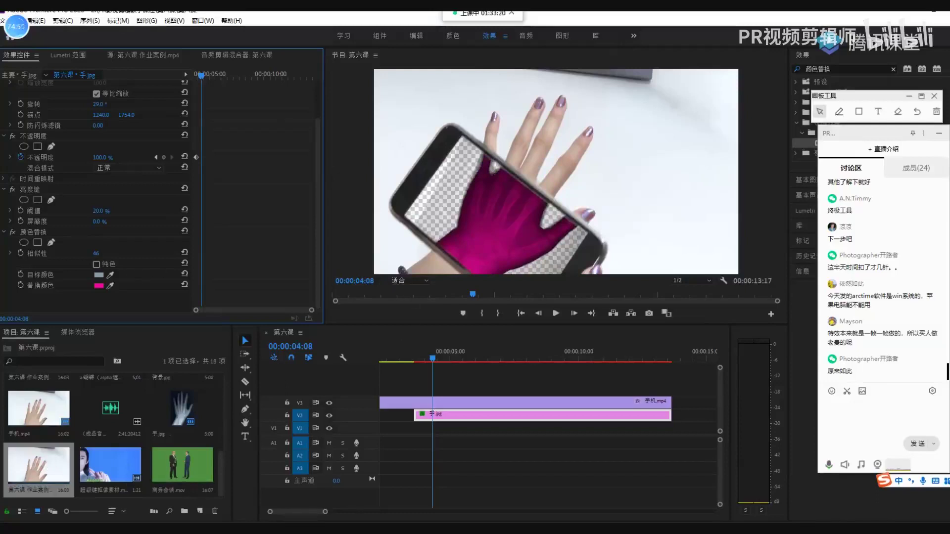
mouse_move(96, 254)
left_mouse_down()
mouse_move(107, 253)
mouse_move(85, 253)
mouse_move(98, 253)
left_mouse_up()
mouse_move(97, 253)
left_mouse_down()
mouse_move(84, 253)
mouse_move(94, 254)
left_mouse_up()
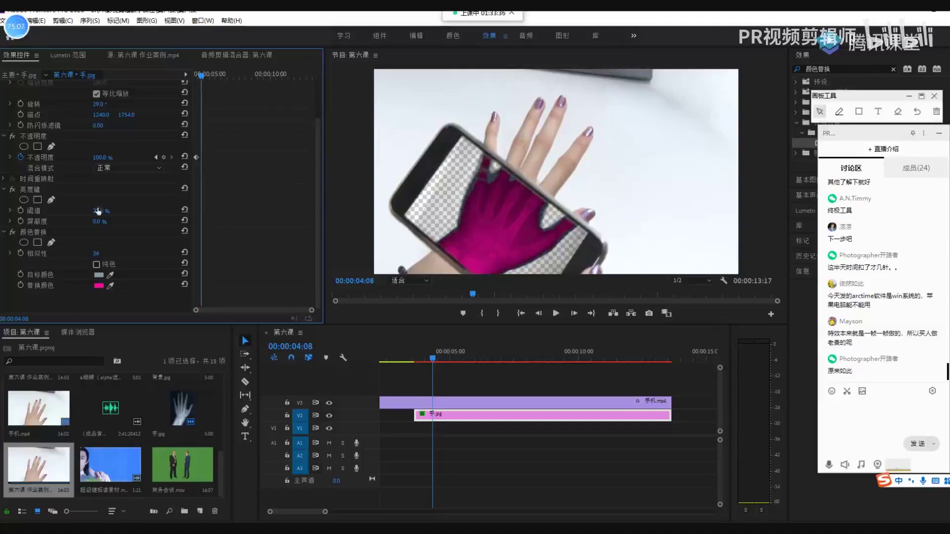